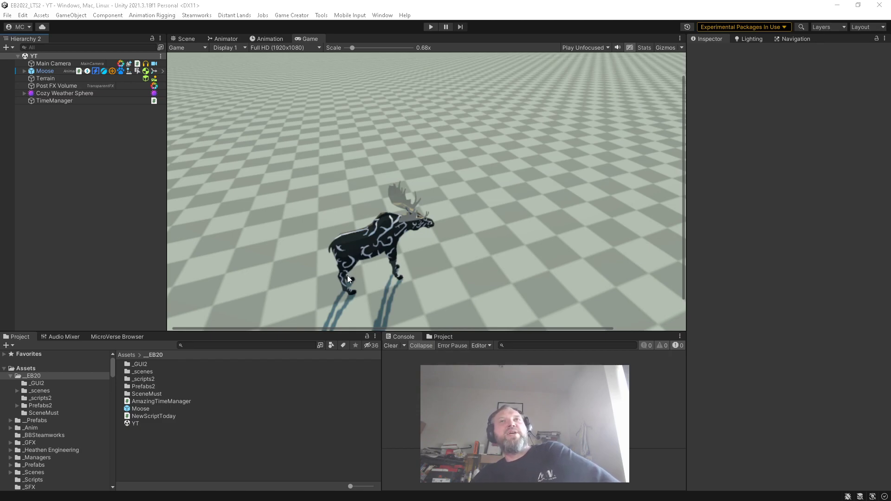
# Apply all of the Moose instance's overrides to its prefab.
pyautogui.click(42, 74)
pyautogui.click(824, 71)
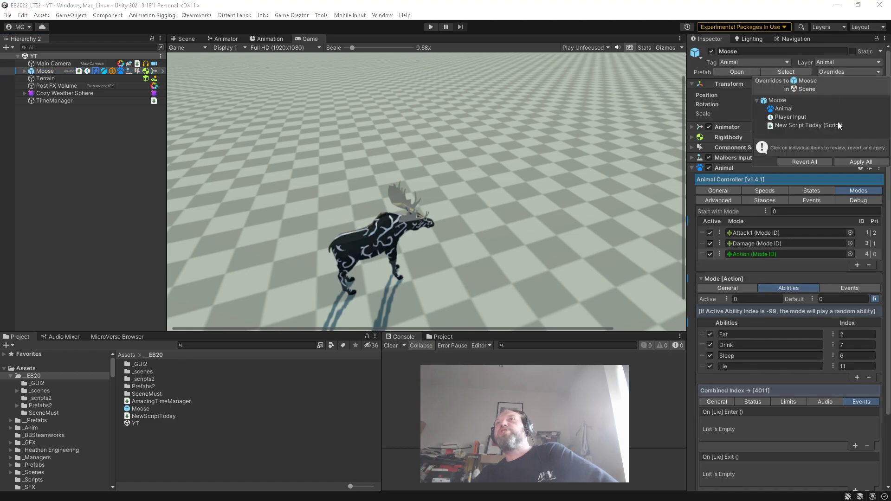
pyautogui.click(844, 161)
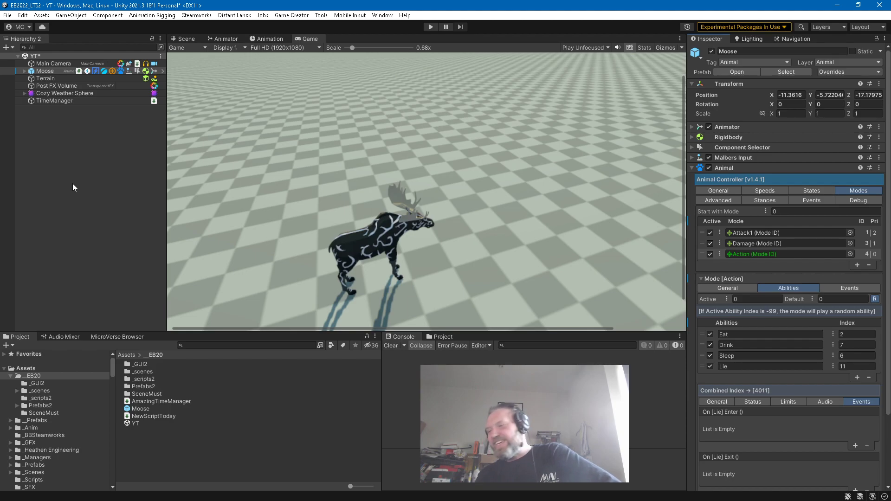
# Play-test the scene by walking the moose forward, and exit play mode.
pyautogui.click(431, 27)
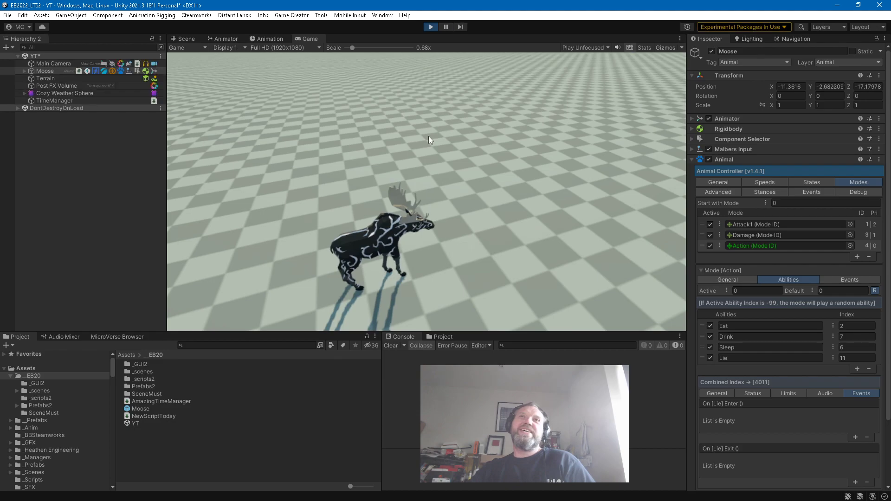
pyautogui.press('w')
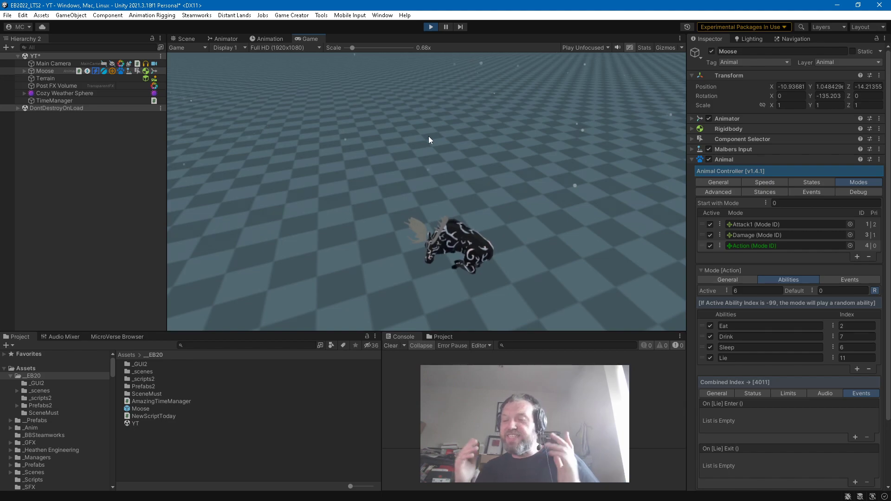
pyautogui.click(430, 27)
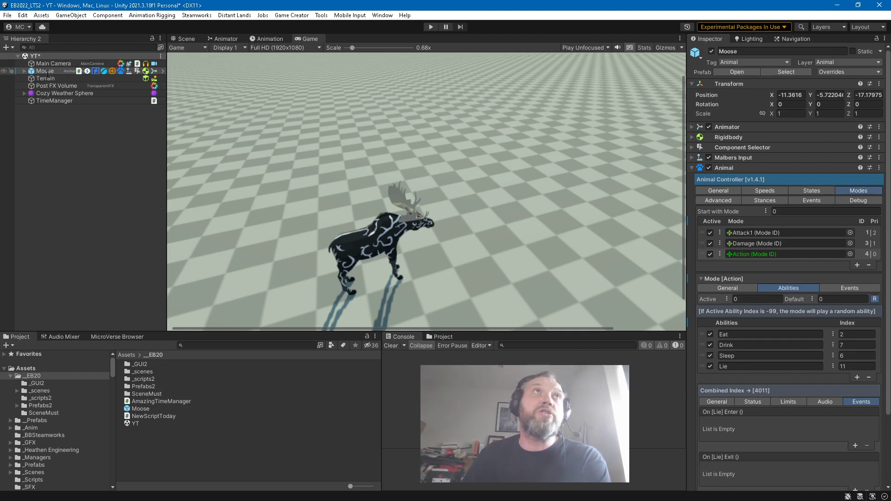
# Create a Cinemachine FreeLook camera in the scene and keep its default name.
pyautogui.rightClick(51, 123)
pyautogui.moveTo(139, 461)
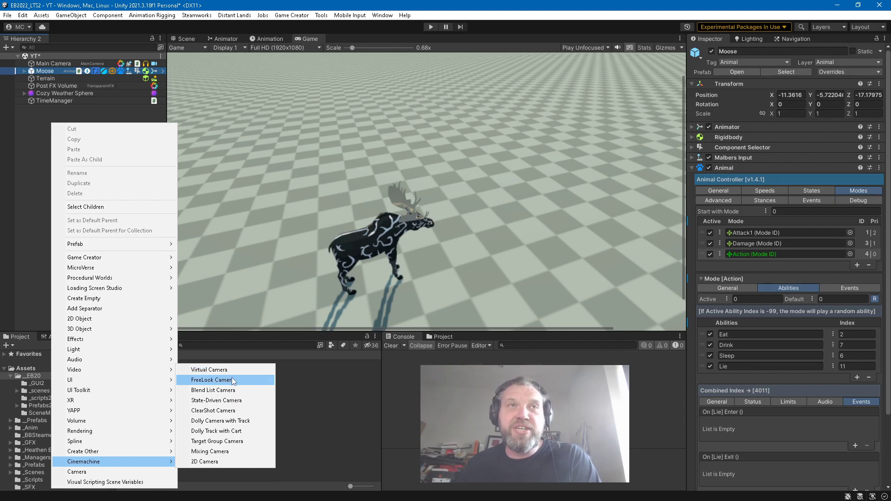
pyautogui.click(211, 380)
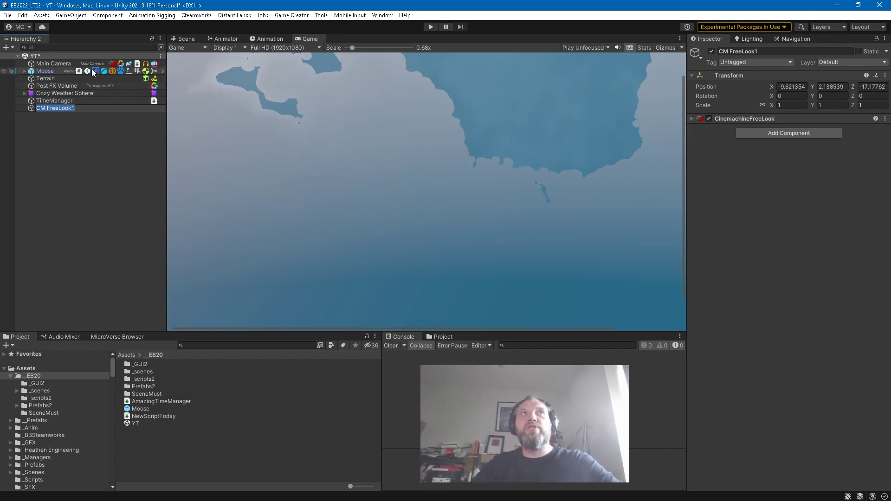
pyautogui.press('Return')
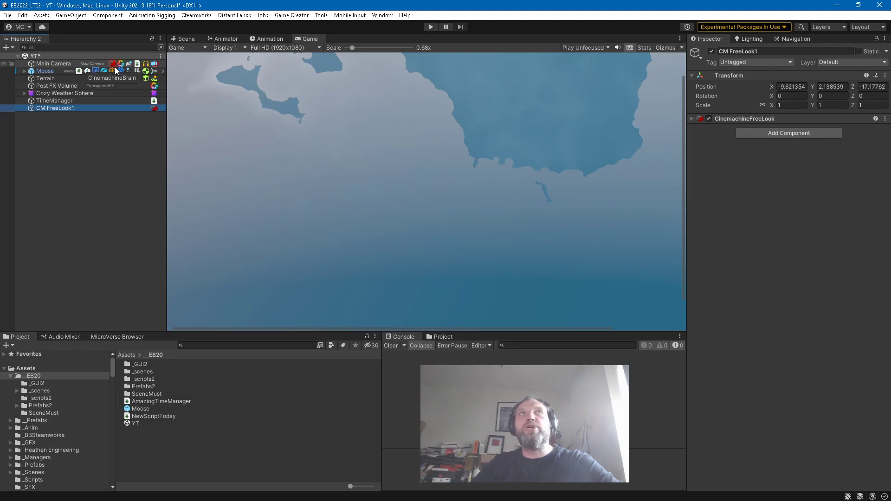
# Inspect the CinemachineBrain component's settings on the Main Camera.
pyautogui.click(80, 64)
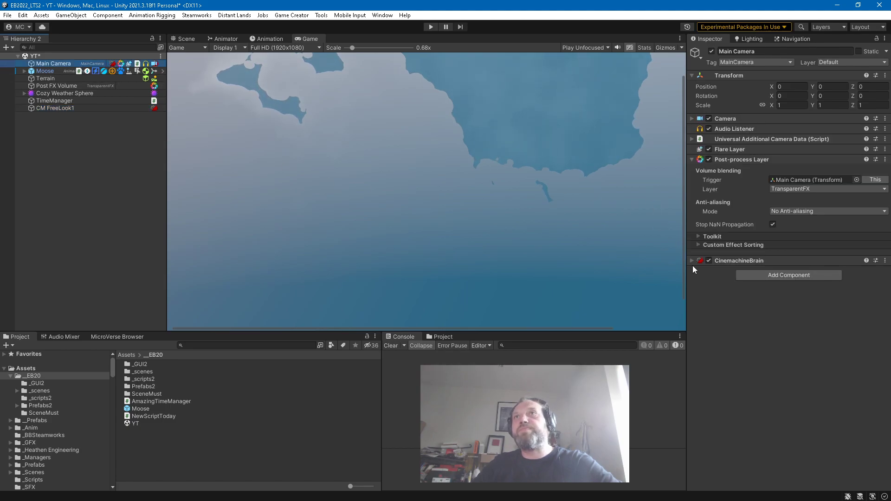
pyautogui.click(723, 259)
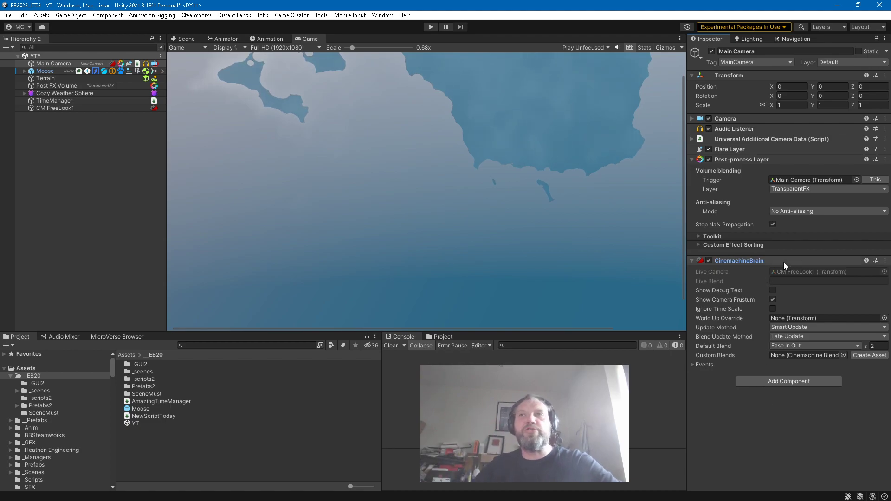
pyautogui.click(747, 261)
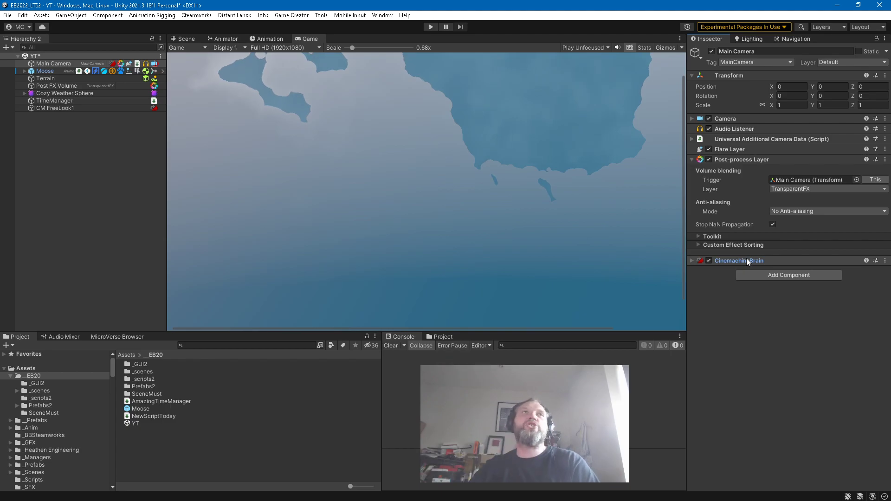
# Assign the Moose as the Follow target of the CM FreeLook1 camera.
pyautogui.click(110, 109)
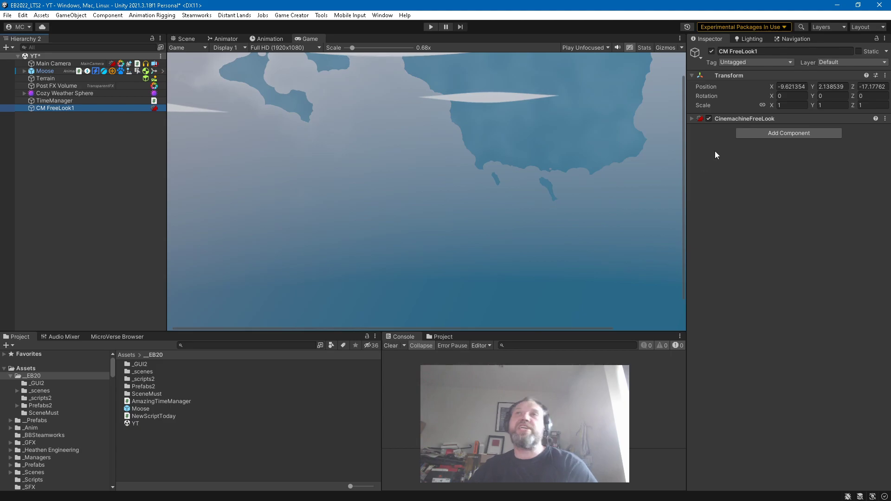
pyautogui.click(745, 120)
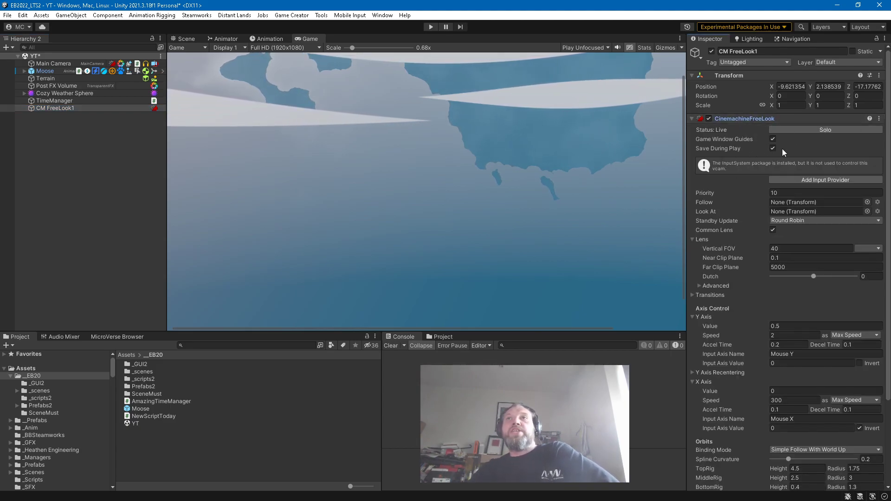
pyautogui.scroll(-3, 746, 199)
pyautogui.scroll(-3, 750, 203)
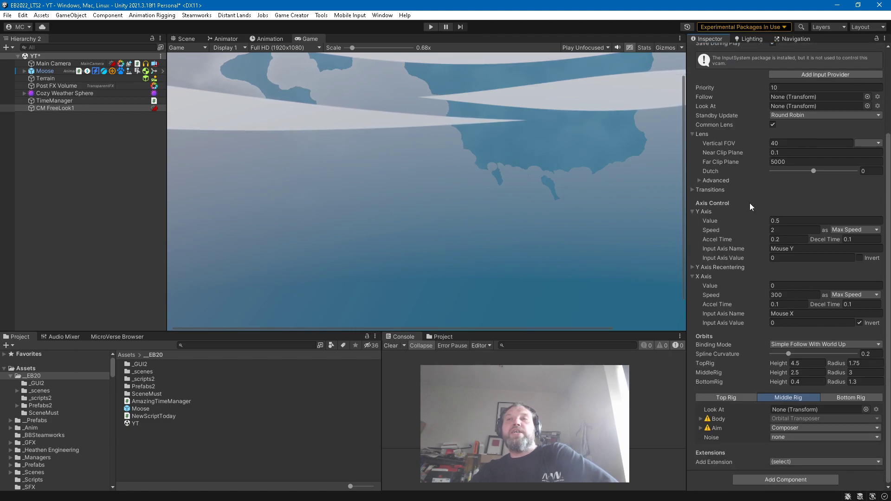
pyautogui.scroll(6, 750, 202)
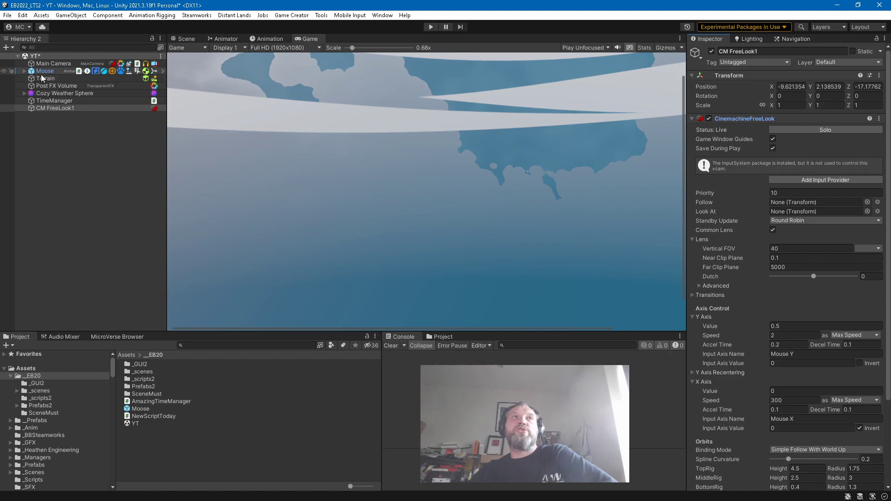
pyautogui.moveTo(45, 71); pyautogui.dragTo(807, 203)
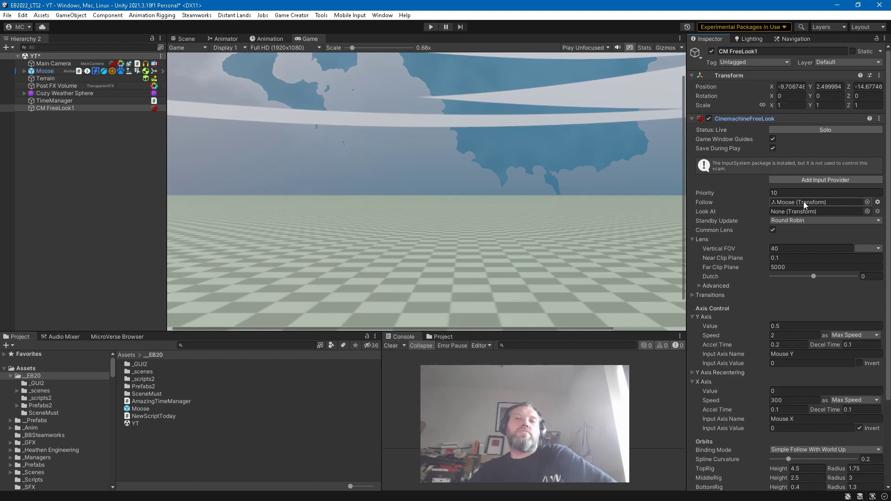
# Assign the Moose as the FreeLook camera's Look At target and check the framing in the Game view.
pyautogui.click(184, 39)
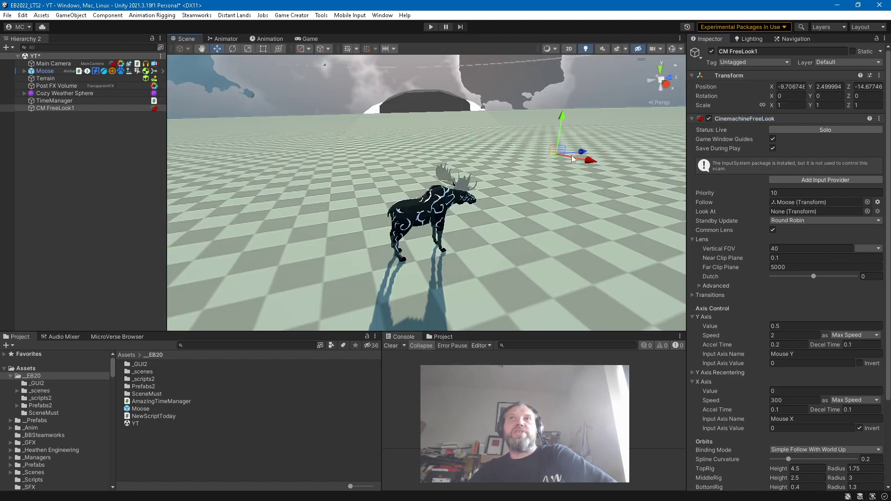
pyautogui.click(792, 86)
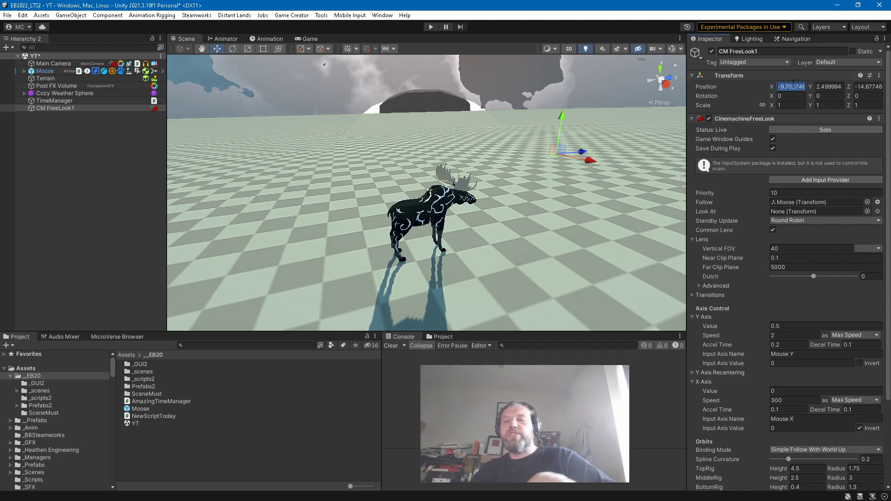
pyautogui.press('Tab')
pyautogui.press('Tab')
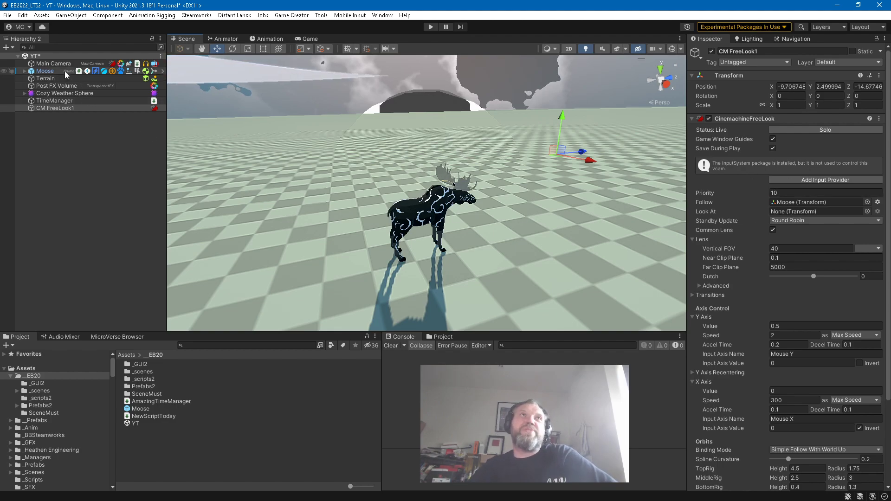
pyautogui.moveTo(66, 74); pyautogui.dragTo(781, 215)
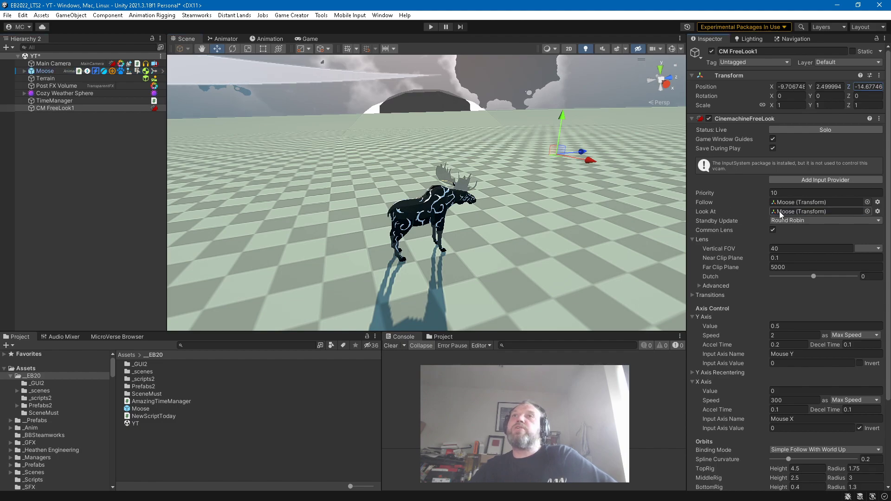
pyautogui.click(309, 39)
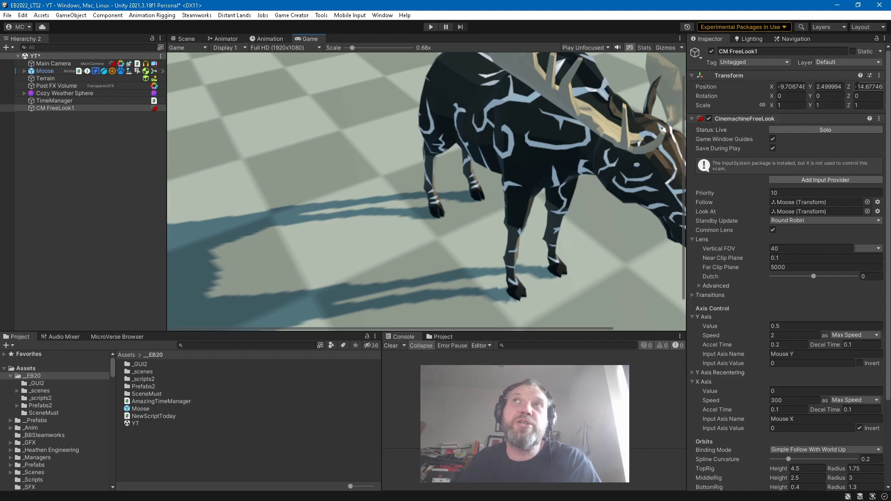
# Collapse the FreeLook camera's Transform and set its lens Vertical FOV to 90.
pyautogui.click(819, 88)
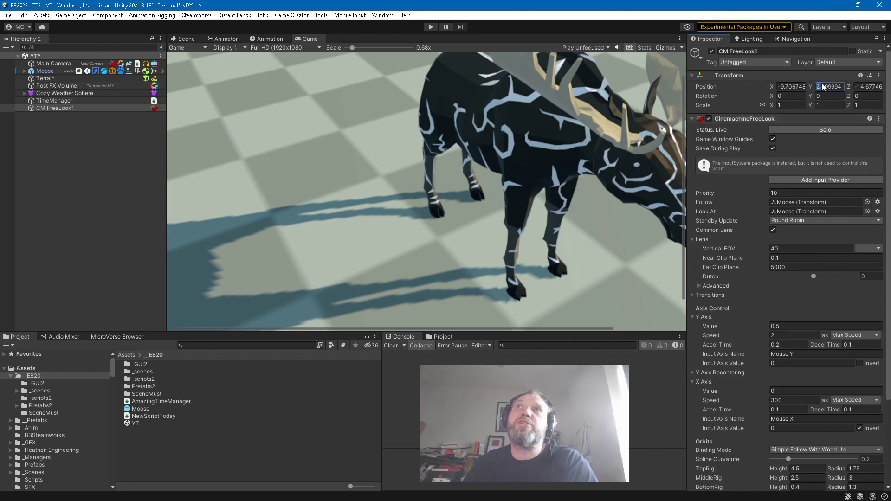
pyautogui.click(714, 75)
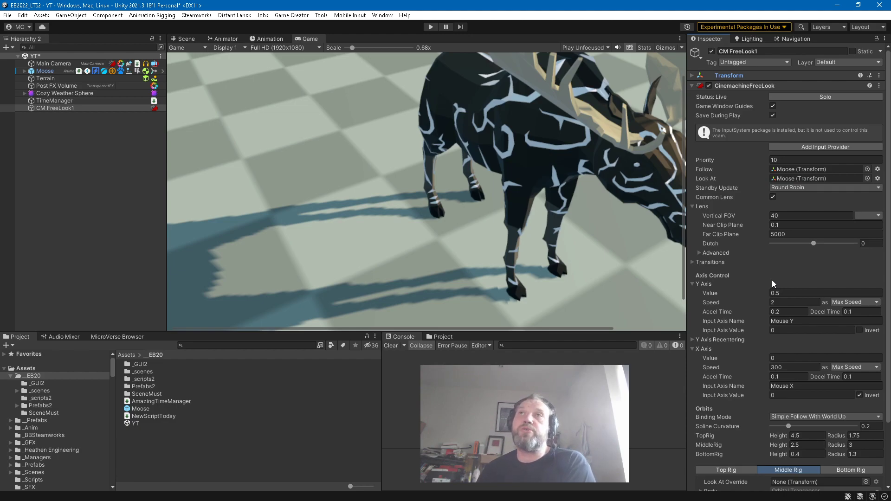
pyautogui.moveTo(743, 214); pyautogui.dragTo(325, 225)
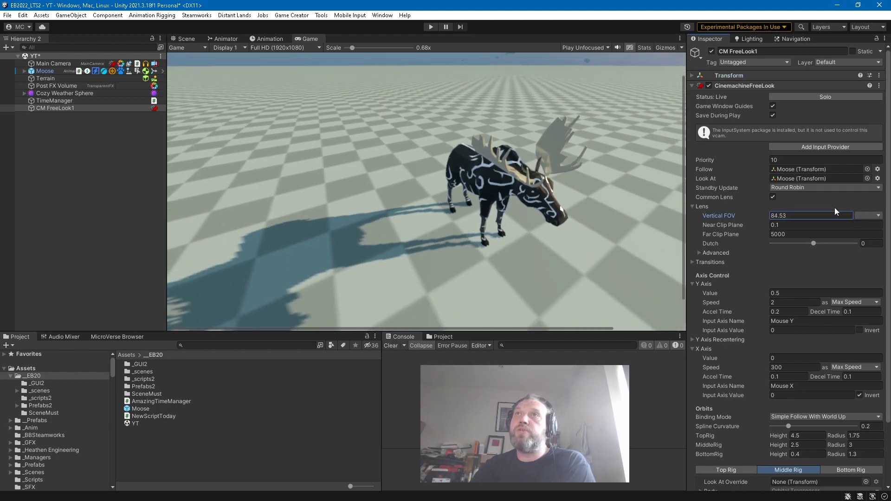
pyautogui.click(819, 215)
pyautogui.write('90')
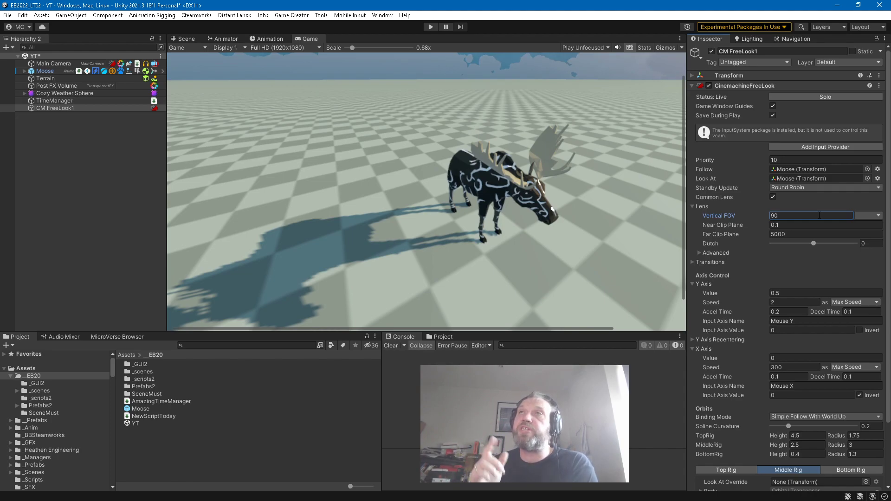
pyautogui.click(872, 215)
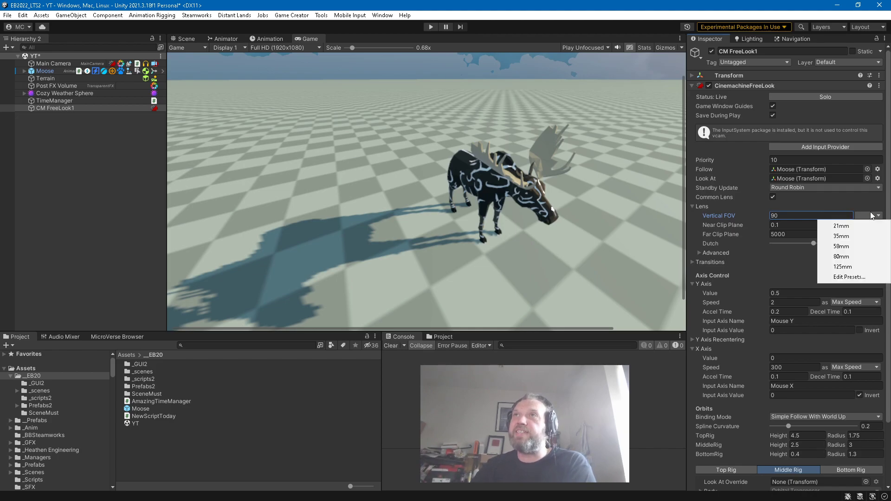
pyautogui.click(848, 201)
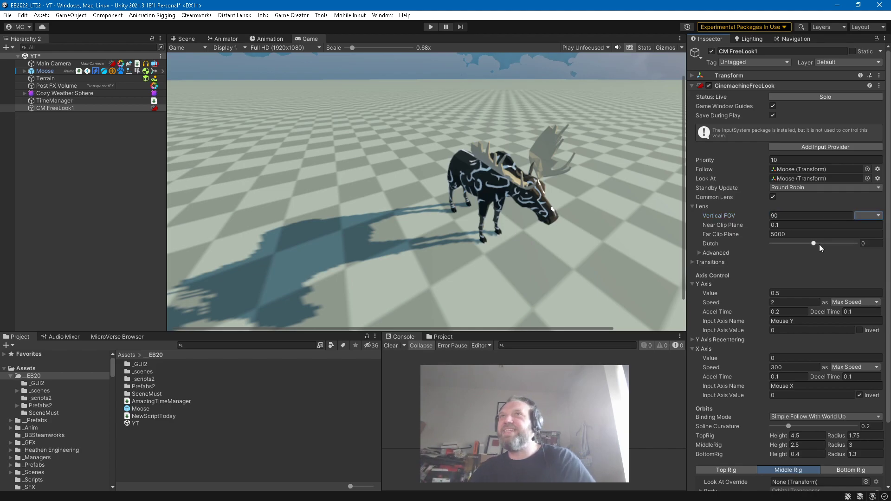
# Try a Y Axis value of 3 on the FreeLook camera, and set it back to 0.5.
pyautogui.click(699, 252)
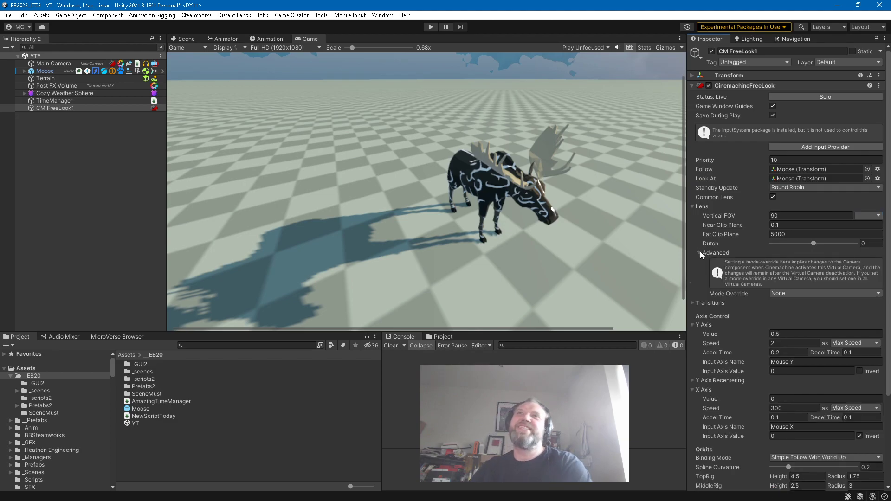
pyautogui.click(699, 251)
pyautogui.scroll(-3, 733, 249)
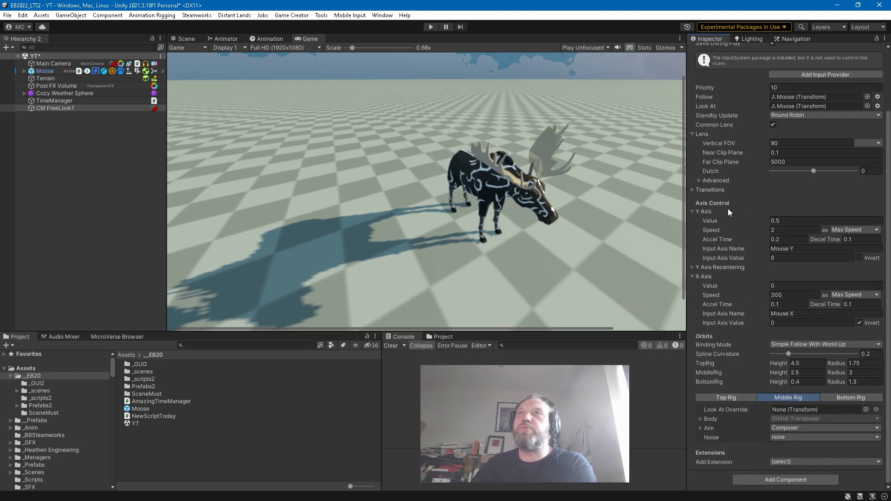
pyautogui.click(719, 266)
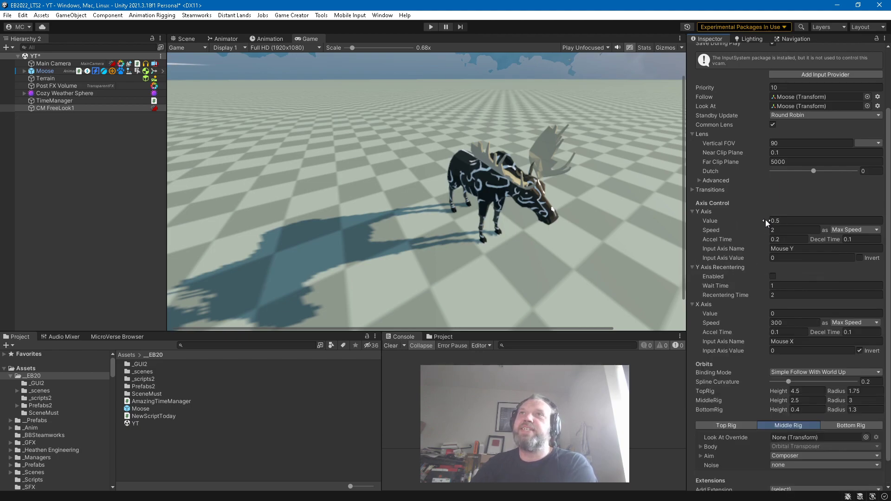
pyautogui.moveTo(765, 219)
pyautogui.mouseDown()
pyautogui.moveTo(792, 219)
pyautogui.moveTo(741, 219)
pyautogui.moveTo(774, 219)
pyautogui.mouseUp()
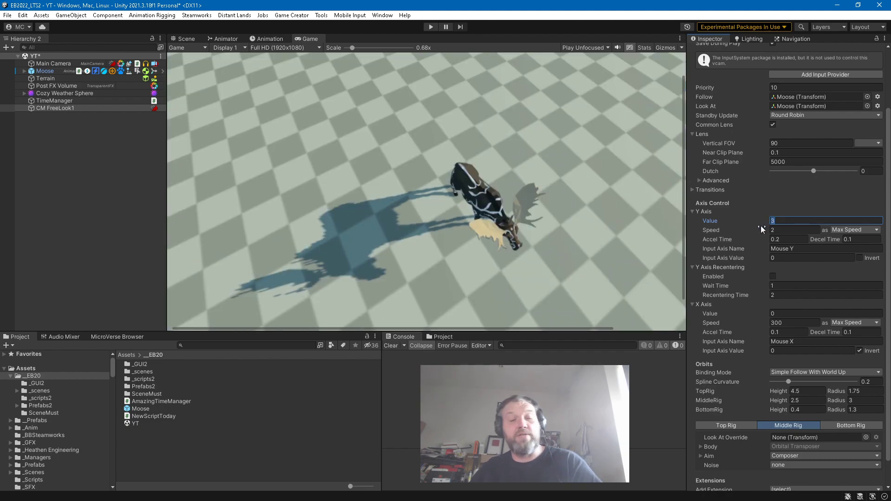
pyautogui.write('0.5')
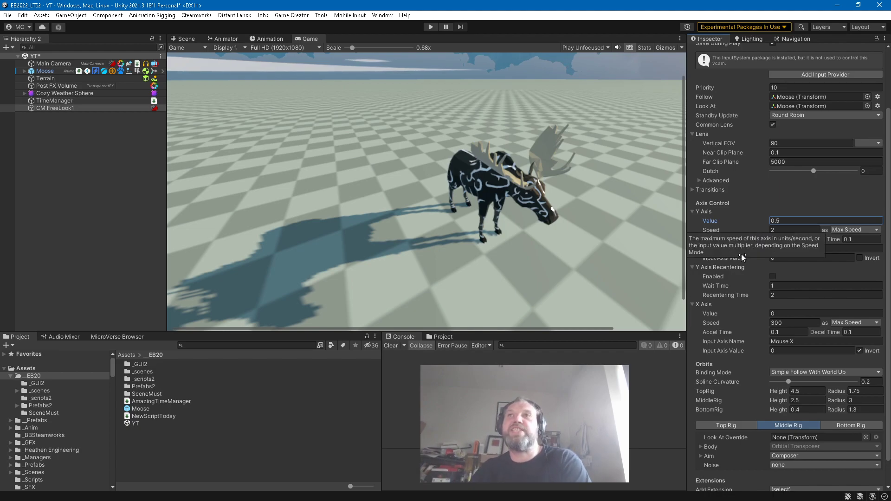
# Add an input provider to the FreeLook camera and review the new component's settings.
pyautogui.scroll(3, 742, 271)
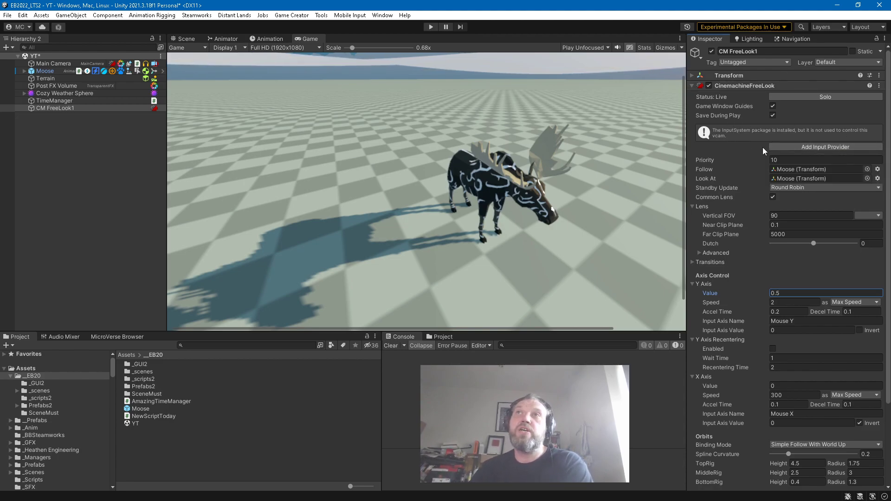
pyautogui.click(817, 146)
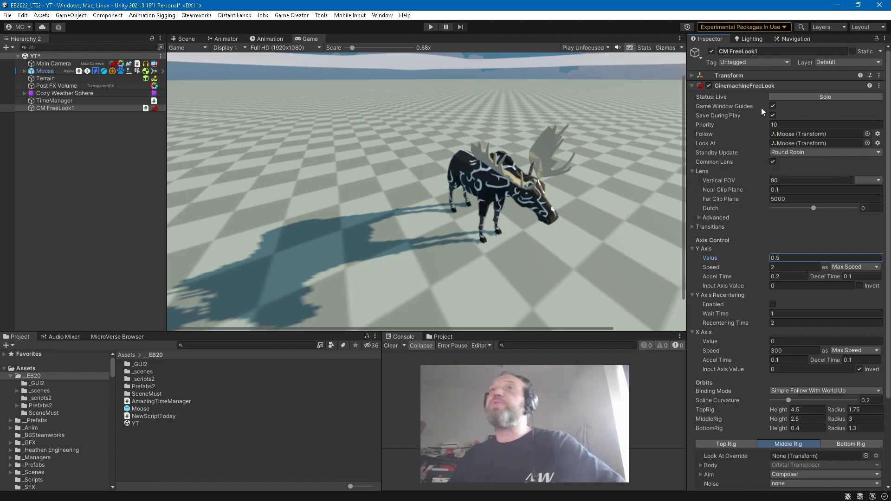
pyautogui.scroll(-4, 773, 234)
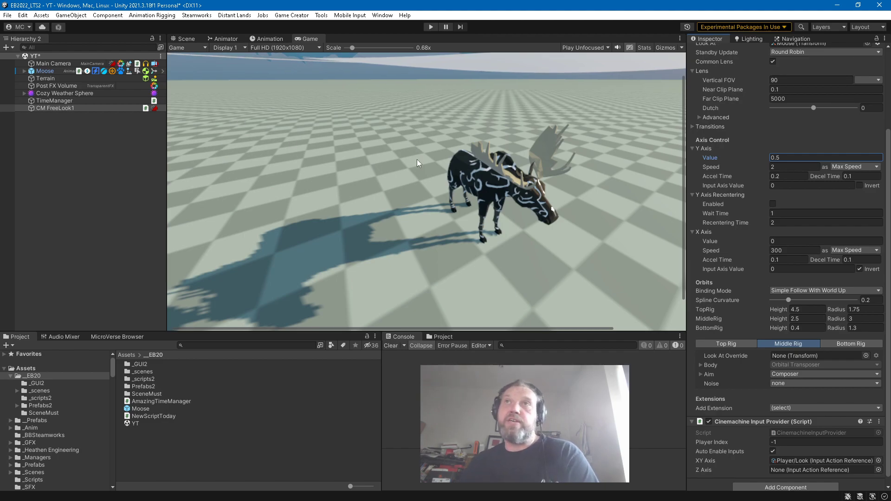
# Enter Play mode and test the FreeLook camera's orbit around the moose in the Game view.
pyautogui.scroll(-1, 750, 312)
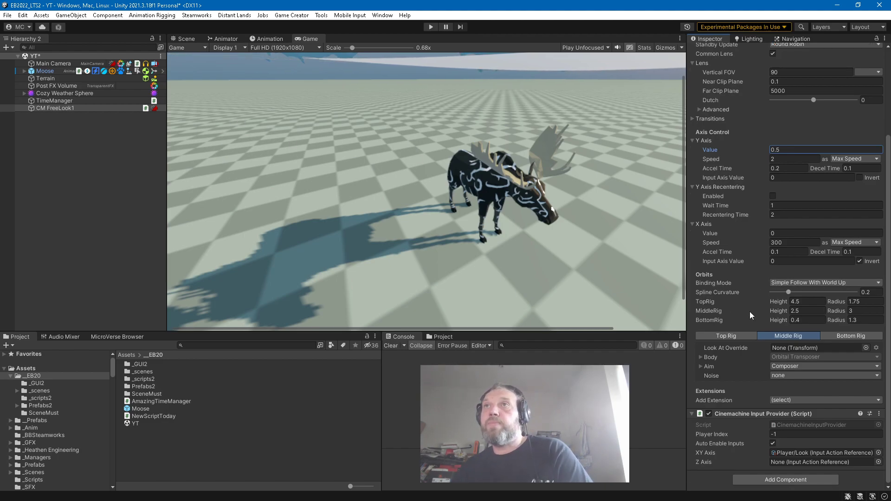
pyautogui.click(184, 38)
pyautogui.press('s')
pyautogui.moveTo(353, 153); pyautogui.dragTo(301, 157, button='right')
pyautogui.scroll(5, 736, 277)
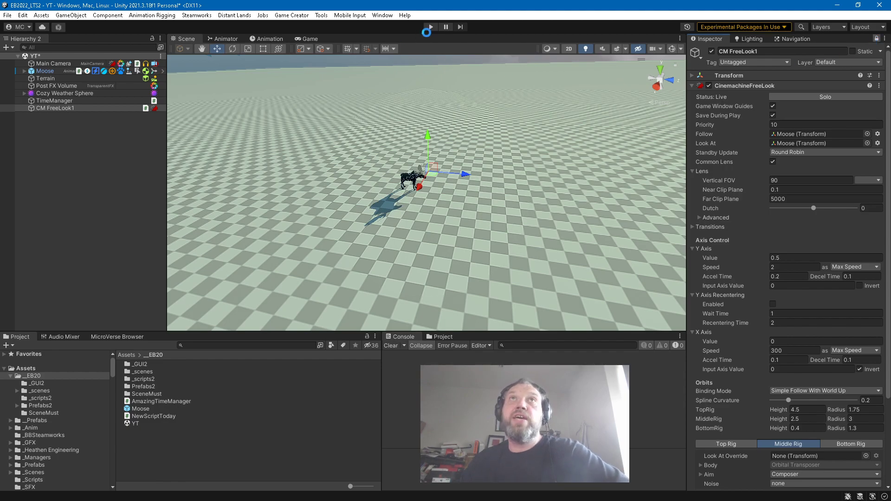
pyautogui.click(431, 28)
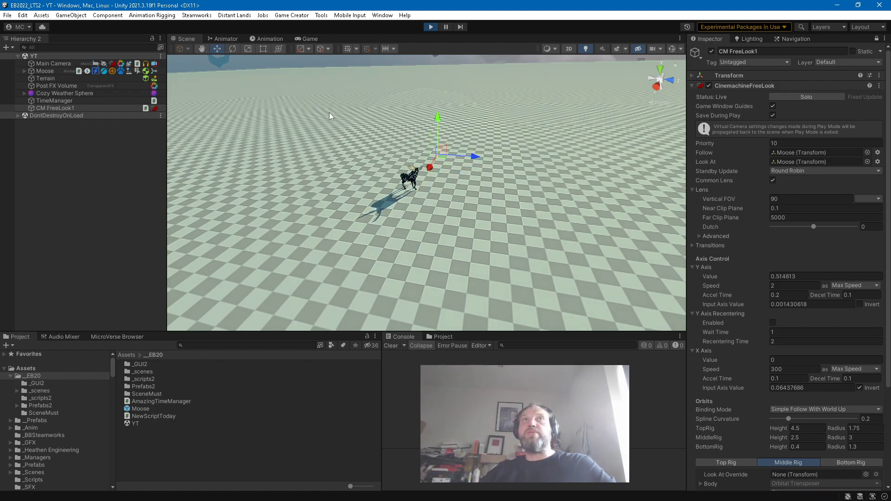
pyautogui.click(308, 39)
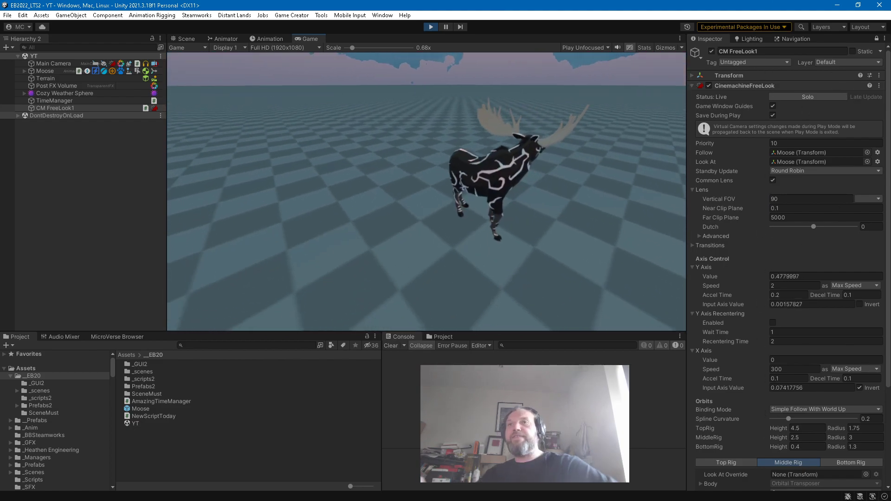
# Show gizmos in the Scene view and examine the FreeLook camera's bottom and middle rig orbits around the moose.
pyautogui.click(194, 39)
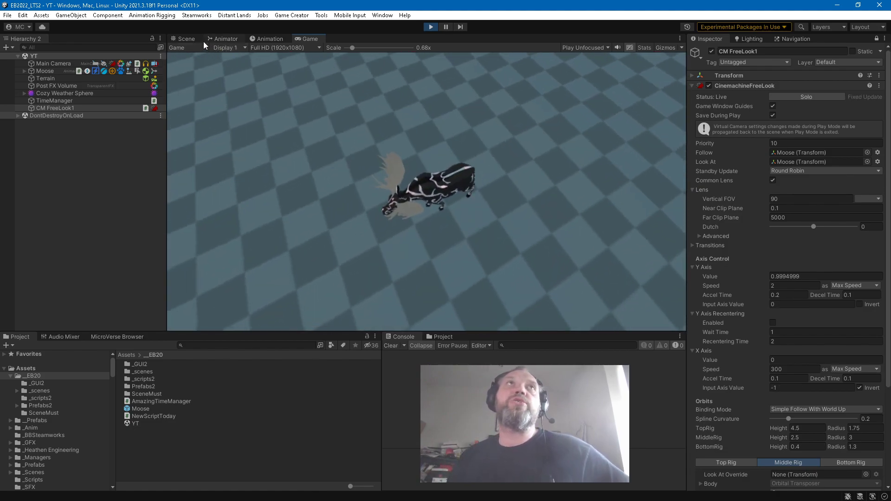
pyautogui.moveTo(661, 79); pyautogui.dragTo(651, 82)
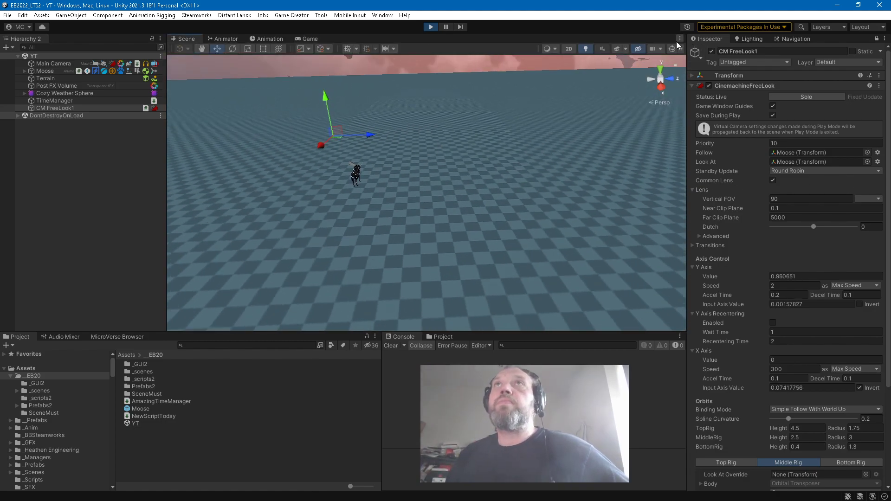
pyautogui.click(671, 49)
pyautogui.moveTo(371, 176); pyautogui.dragTo(381, 152, button='right')
pyautogui.scroll(-5, 755, 225)
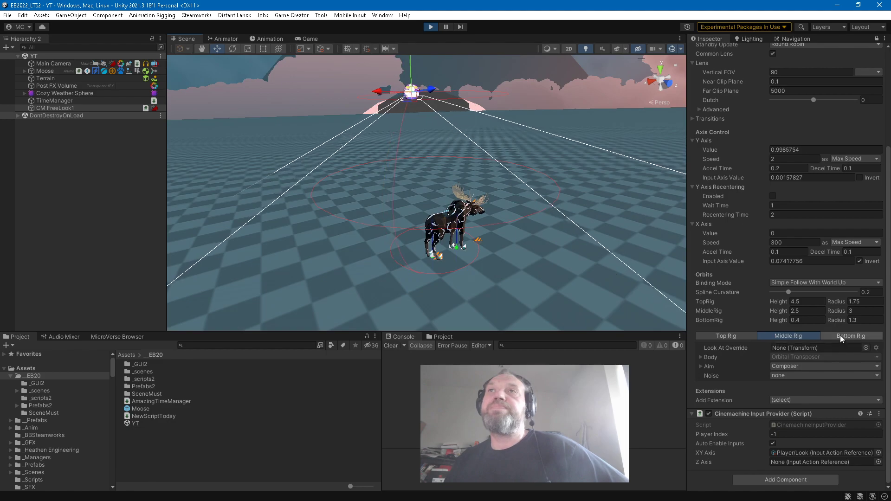
pyautogui.click(828, 335)
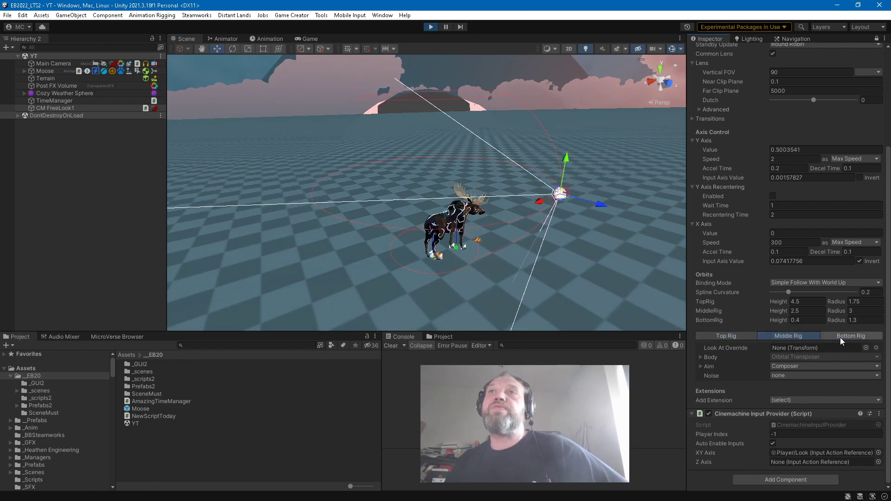
pyautogui.click(789, 337)
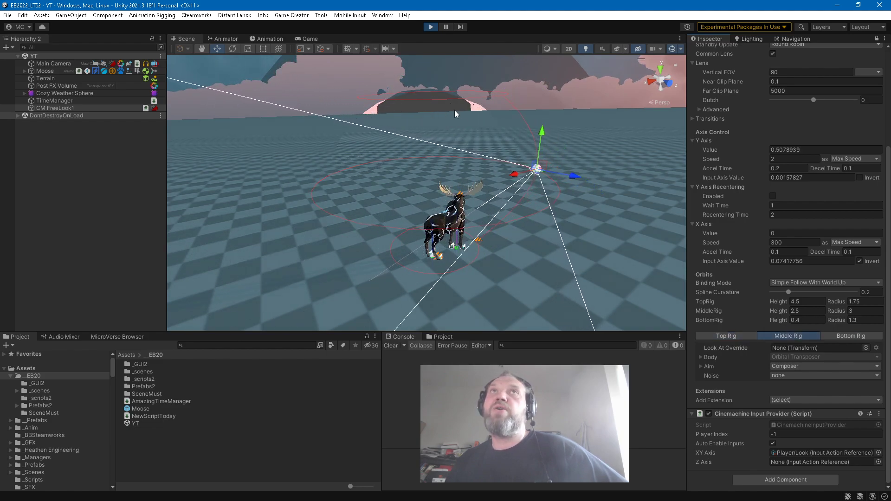
# Adjust the FreeLook camera's TopRig orbit to a height of 6.44 and a radius of 4.99.
pyautogui.moveTo(772, 301)
pyautogui.mouseDown()
pyautogui.moveTo(728, 302)
pyautogui.moveTo(784, 302)
pyautogui.moveTo(645, 306)
pyautogui.moveTo(837, 300)
pyautogui.moveTo(765, 302)
pyautogui.mouseUp()
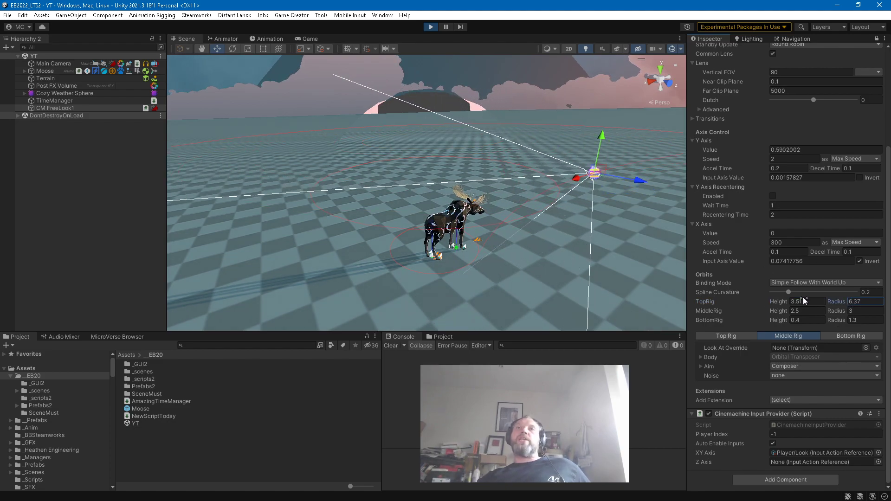
pyautogui.click(304, 39)
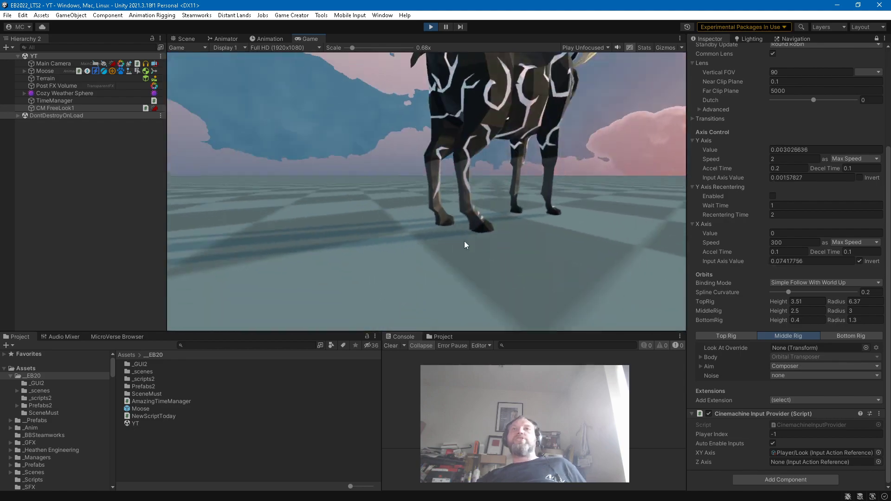
pyautogui.click(726, 335)
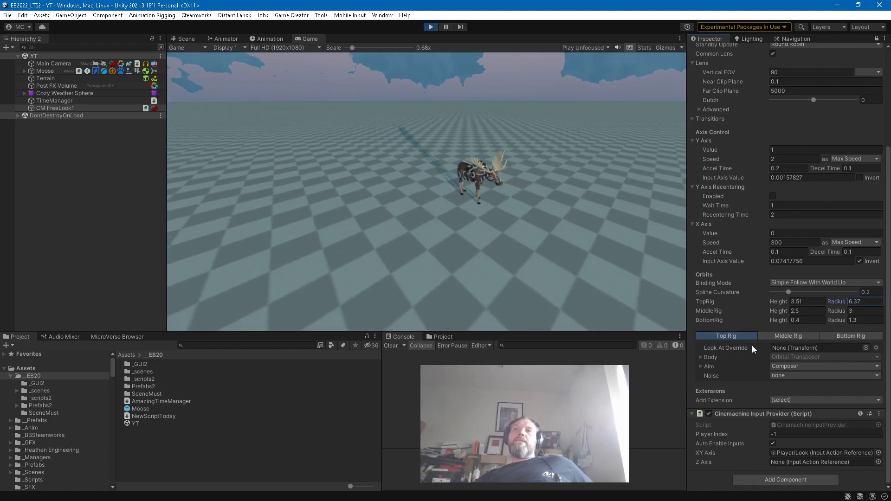
pyautogui.moveTo(835, 302); pyautogui.dragTo(800, 300)
pyautogui.click(784, 304)
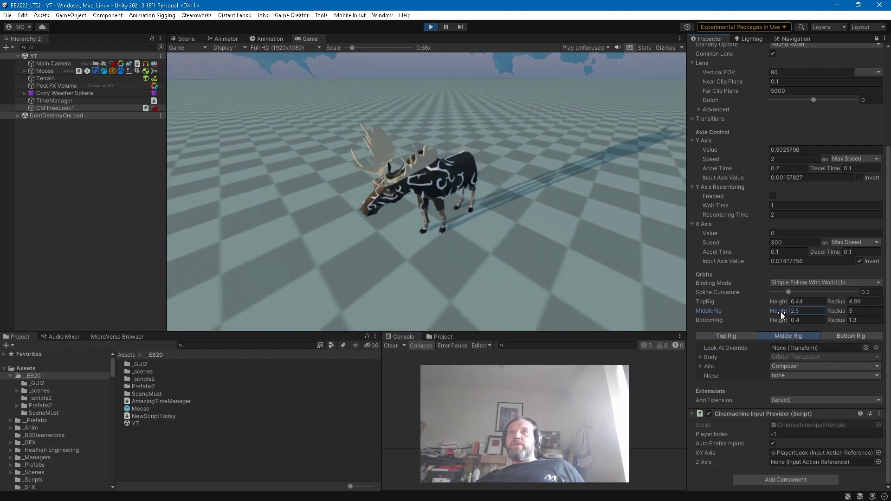
# Set the MiddleRig orbit to height 2.31 and radius 4.28, and the BottomRig orbit to height 0.51 and radius 2.08.
pyautogui.moveTo(782, 315); pyautogui.dragTo(778, 314)
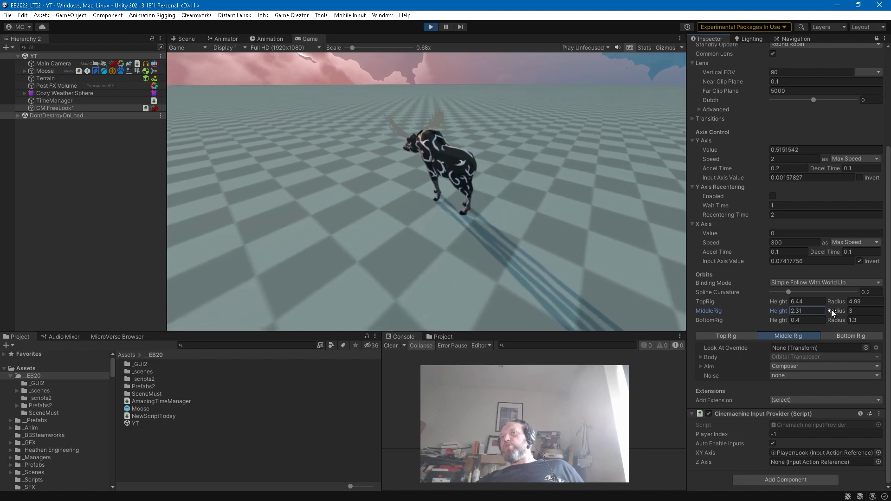
pyautogui.moveTo(832, 313); pyautogui.dragTo(836, 313)
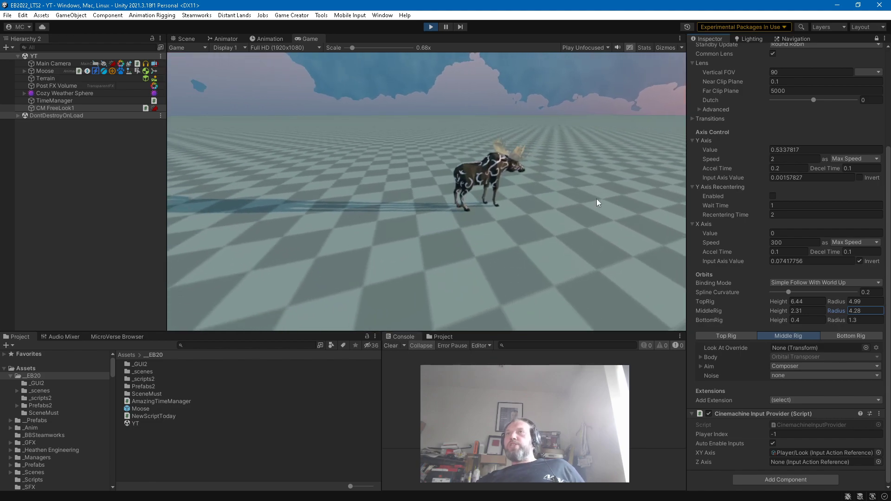
pyautogui.scroll(5, 733, 191)
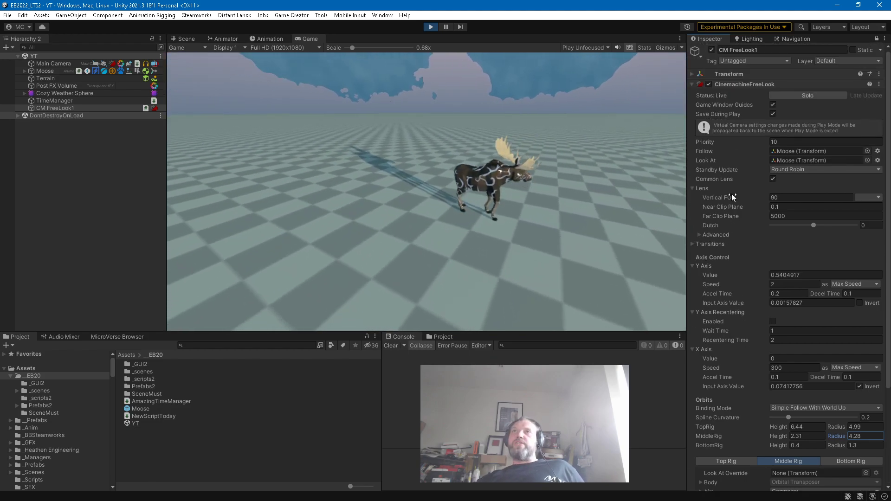
pyautogui.scroll(-5, 731, 194)
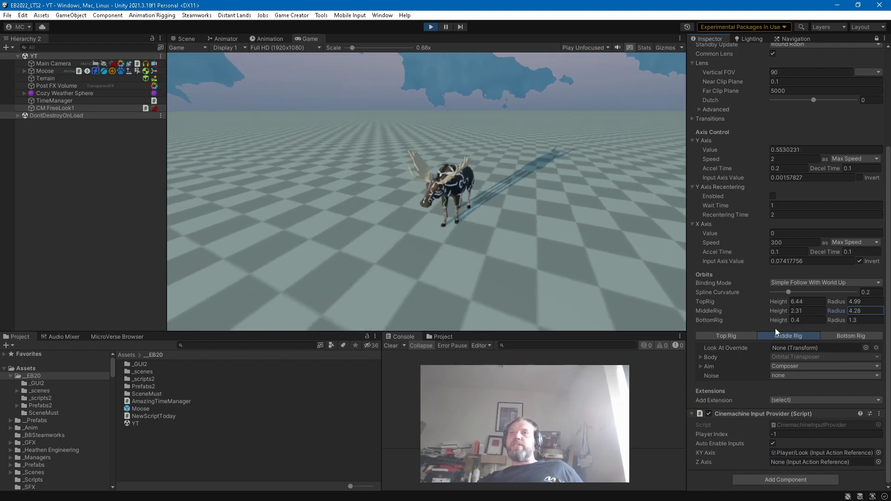
pyautogui.click(834, 334)
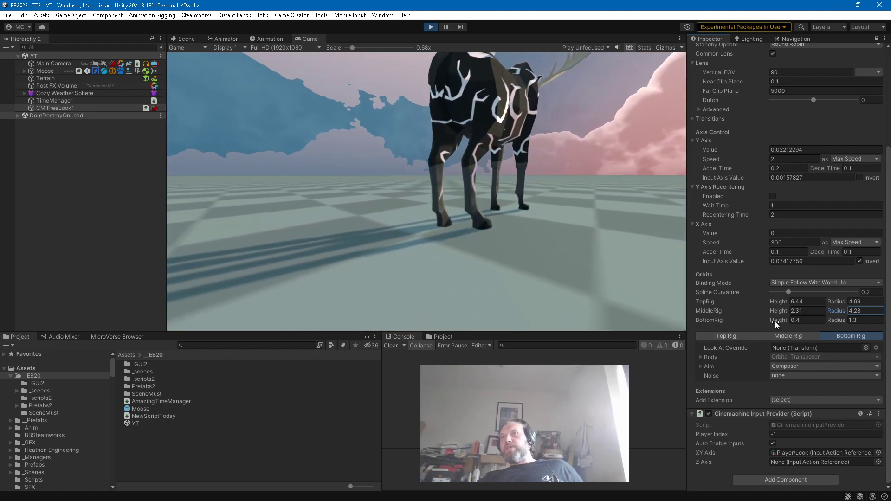
pyautogui.moveTo(775, 321); pyautogui.dragTo(854, 320)
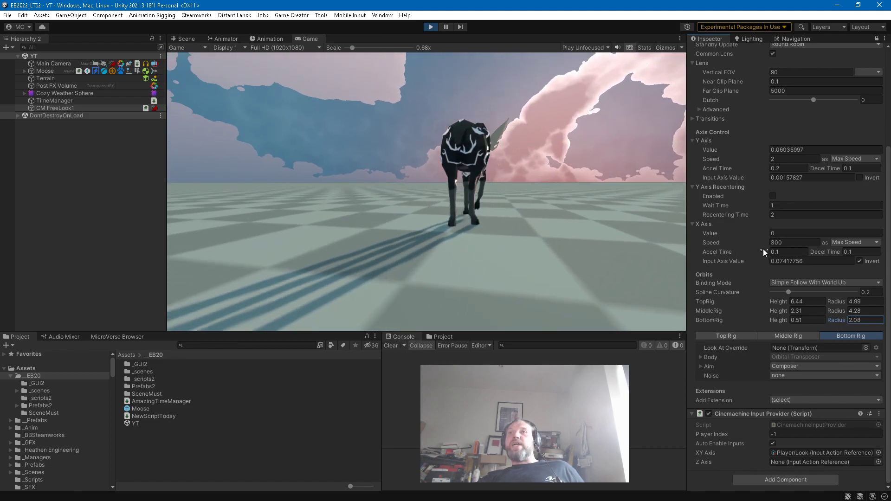
# Set Accel Time and Decel Time to 0.5 on both the X Axis and Y Axis of the FreeLook camera.
pyautogui.scroll(3, 762, 255)
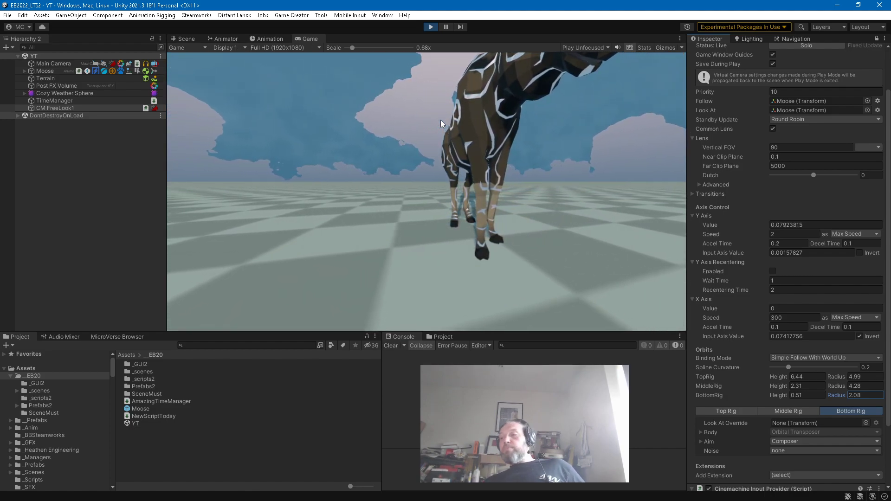
pyautogui.click(440, 119)
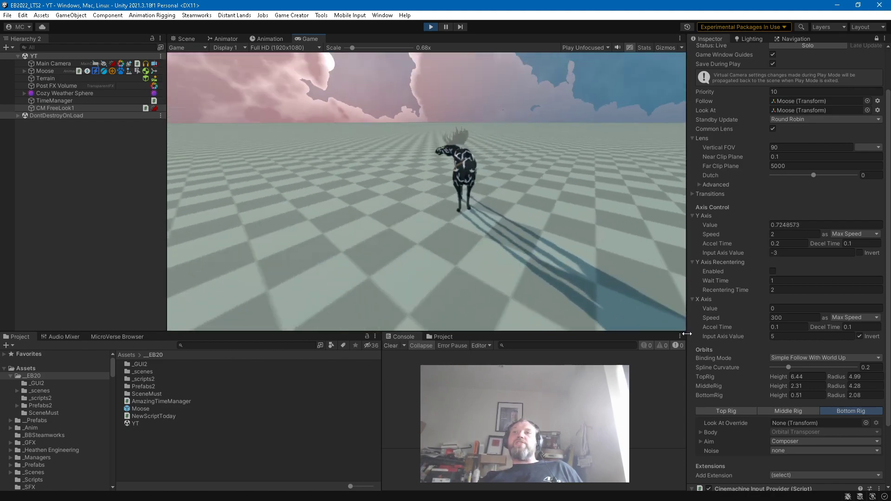
pyautogui.click(783, 318)
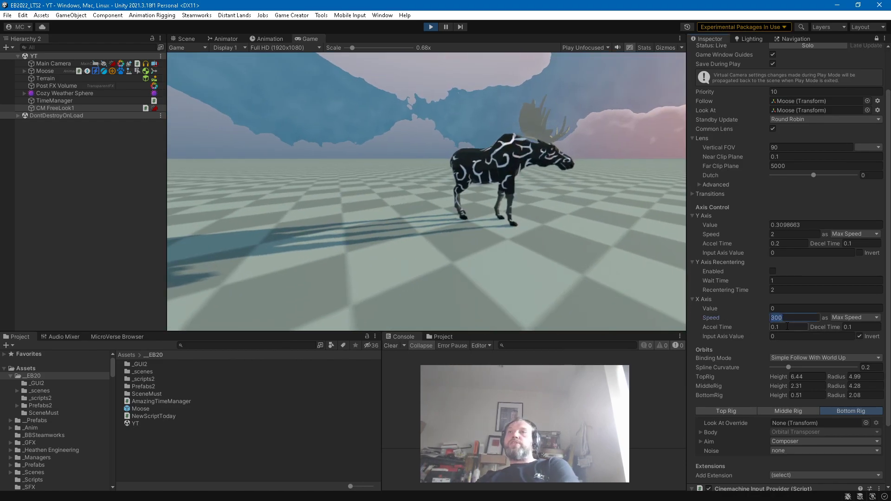
pyautogui.press('Tab')
pyautogui.write('0.5')
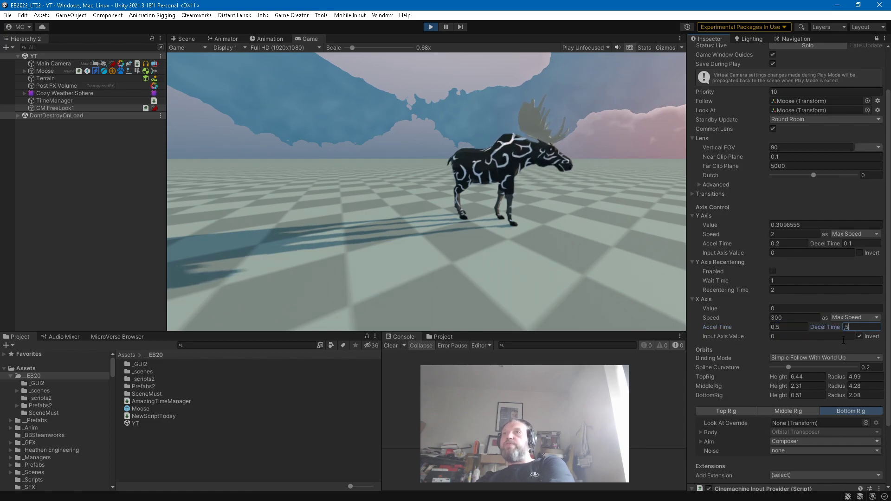
pyautogui.click(781, 244)
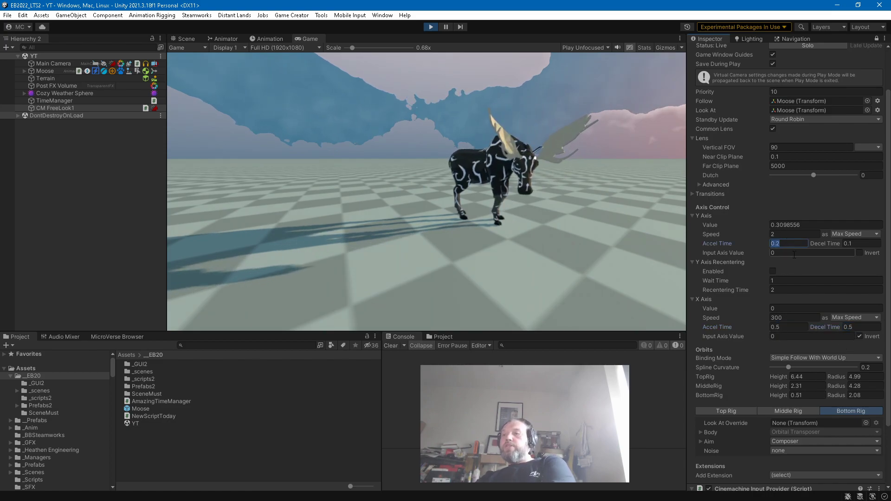
pyautogui.write('.5')
pyautogui.press('Tab')
pyautogui.write('0.5')
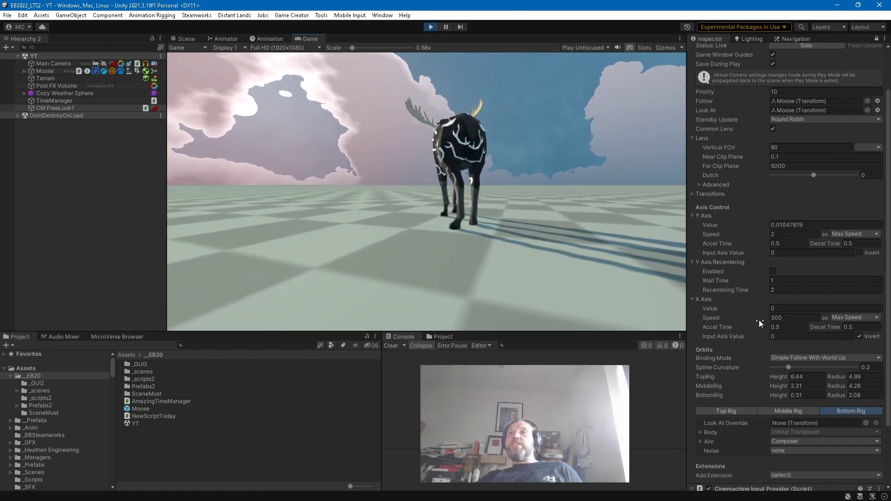
# Try an X Axis speed of 1 in the Game view, and set the speed to 150.
pyautogui.click(756, 319)
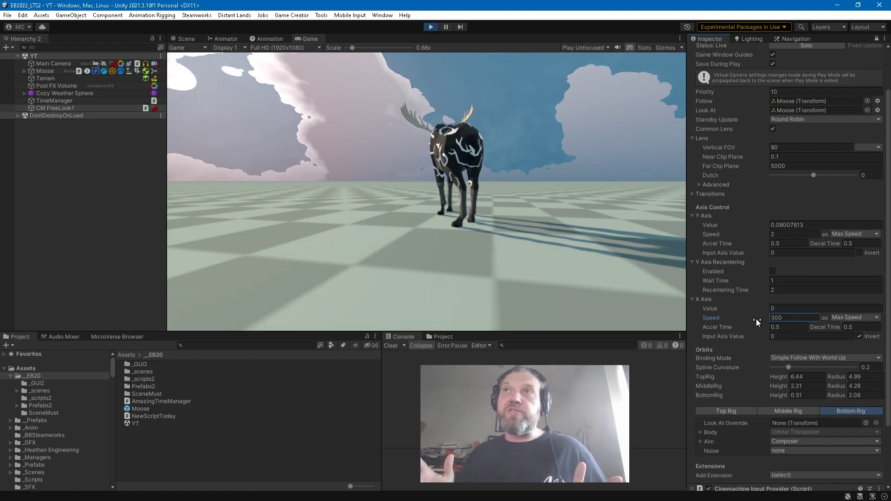
pyautogui.click(783, 318)
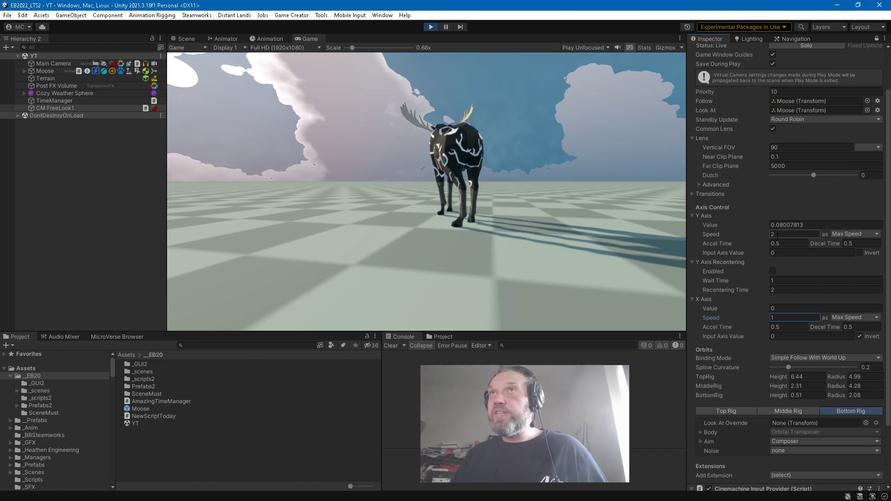
pyautogui.click(585, 220)
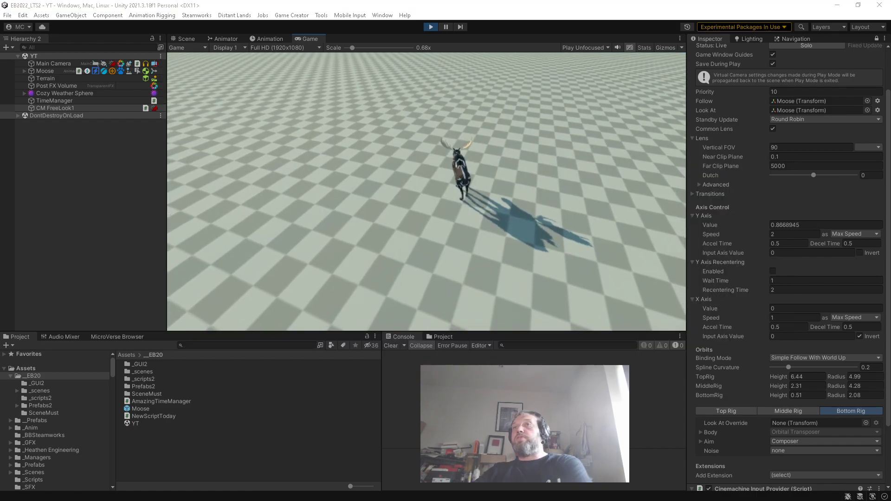
pyautogui.click(793, 318)
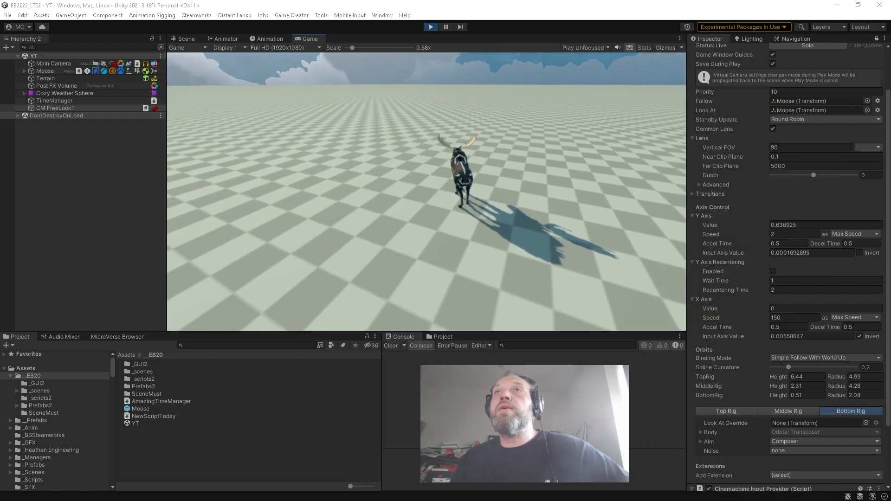
# Exit Play mode and review the FreeLook camera's axis and orbit settings and its input provider.
pyautogui.scroll(-3, 728, 393)
pyautogui.scroll(-2, 728, 392)
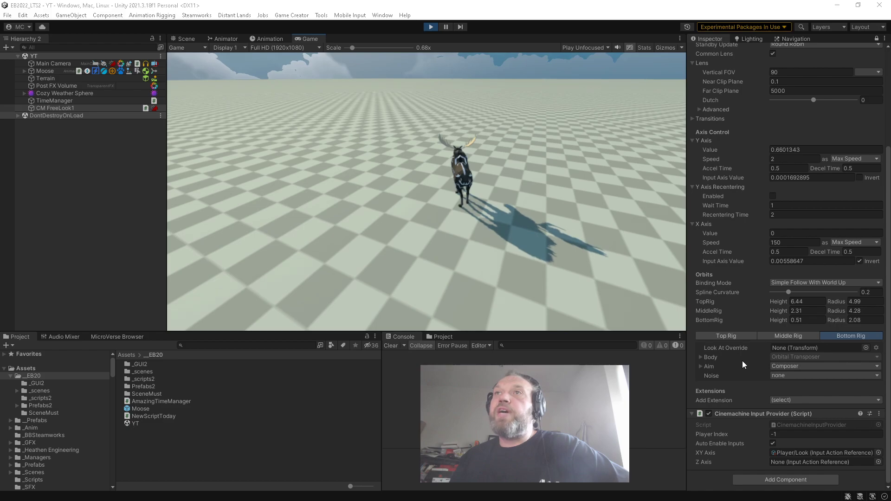
pyautogui.scroll(8, 742, 360)
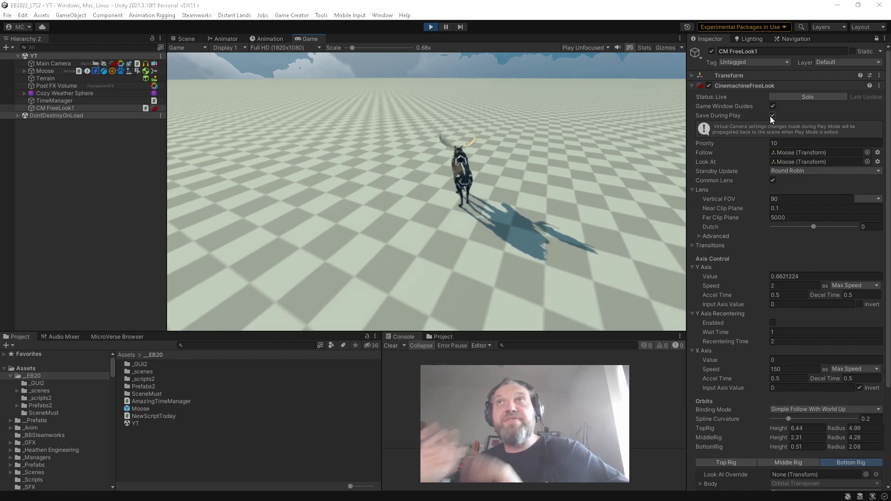
pyautogui.click(432, 27)
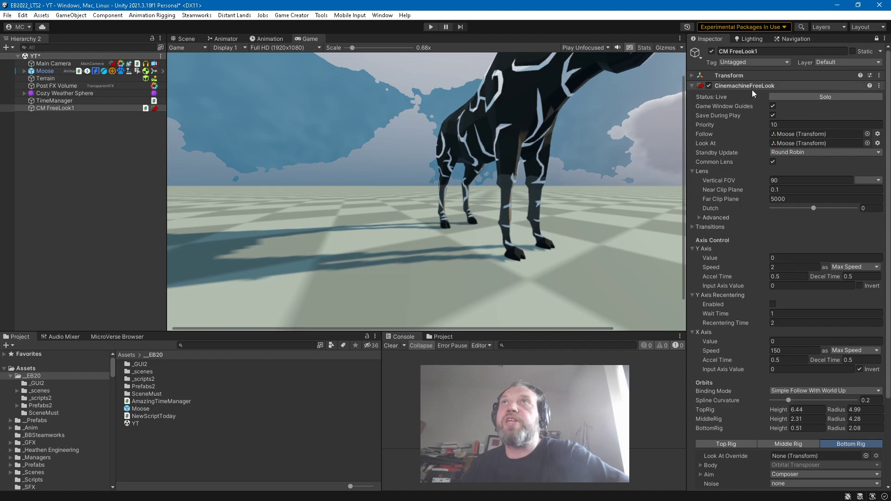
pyautogui.scroll(-5, 745, 194)
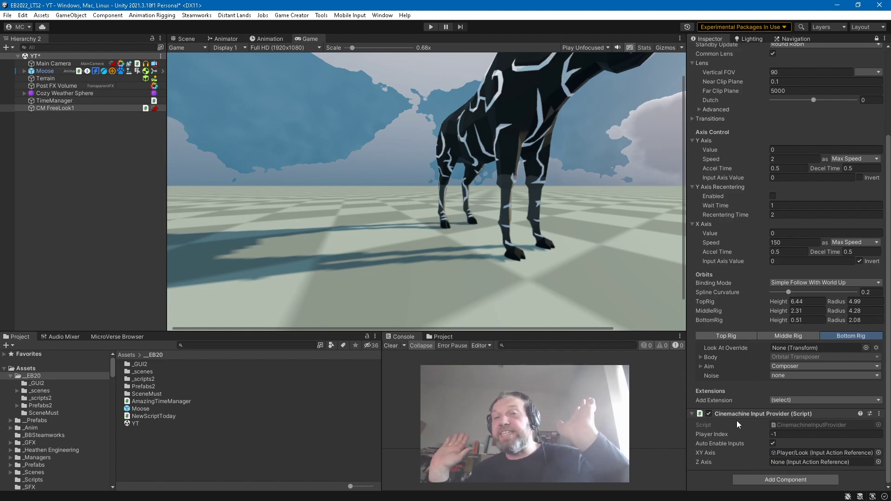
pyautogui.scroll(3, 736, 420)
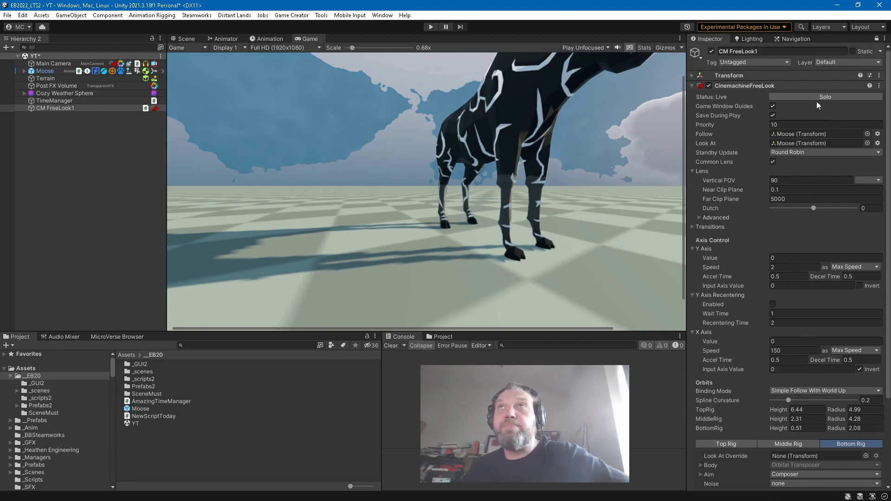
pyautogui.scroll(-1, 747, 416)
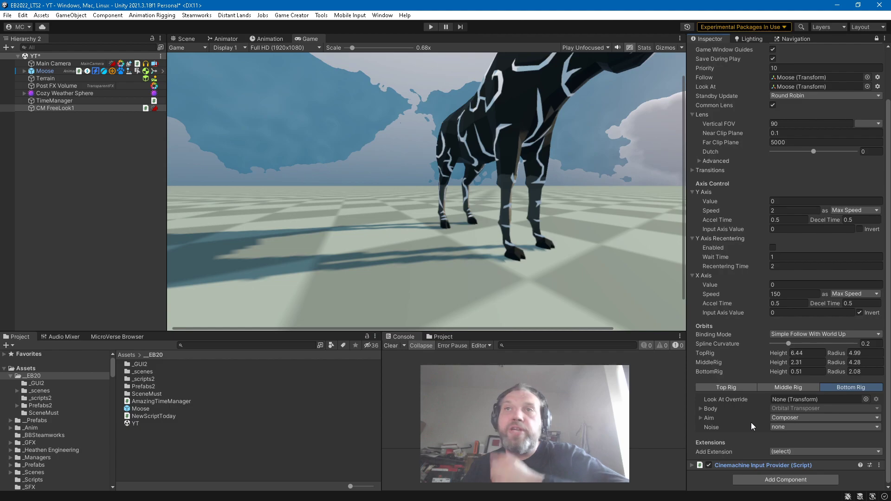
# Add the CinemachineCollider extension to the FreeLook camera and check its Collide Against layers, keeping Default.
pyautogui.click(803, 450)
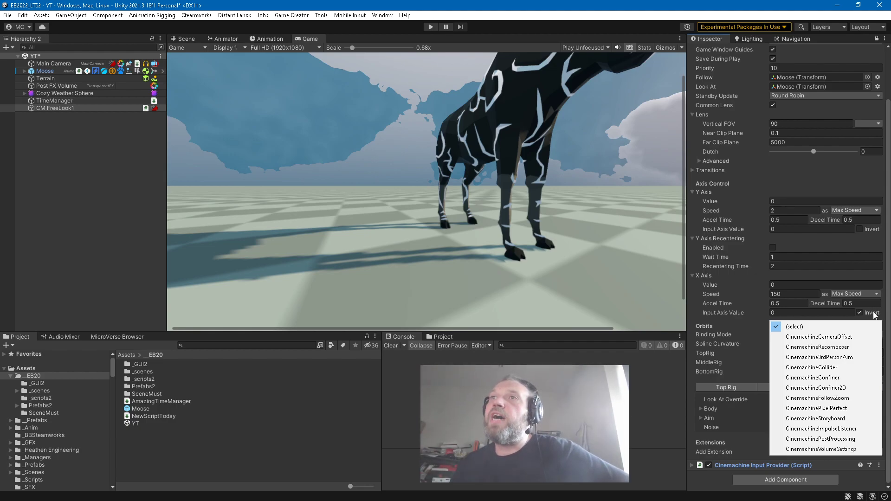
pyautogui.click(815, 368)
pyautogui.scroll(-5, 745, 306)
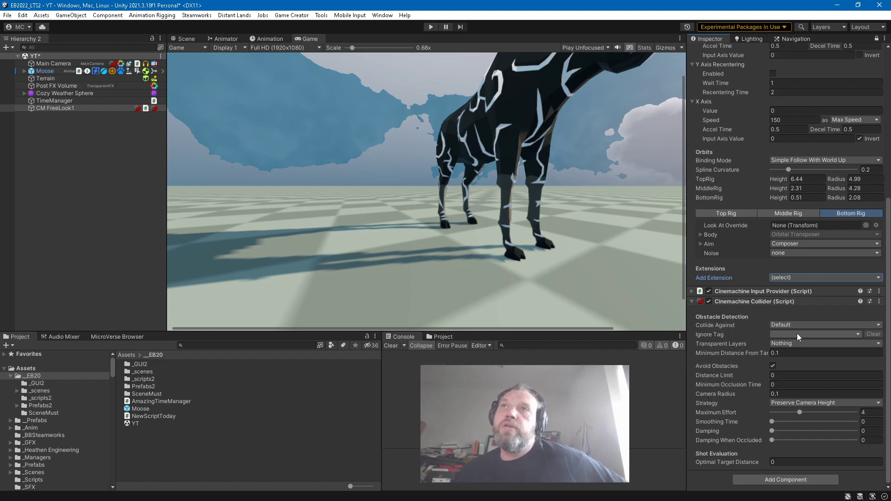
pyautogui.click(783, 325)
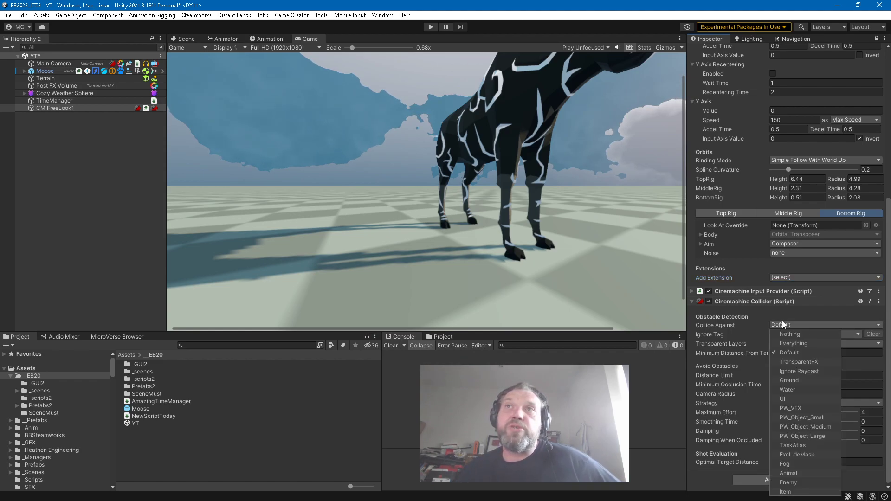
pyautogui.click(773, 313)
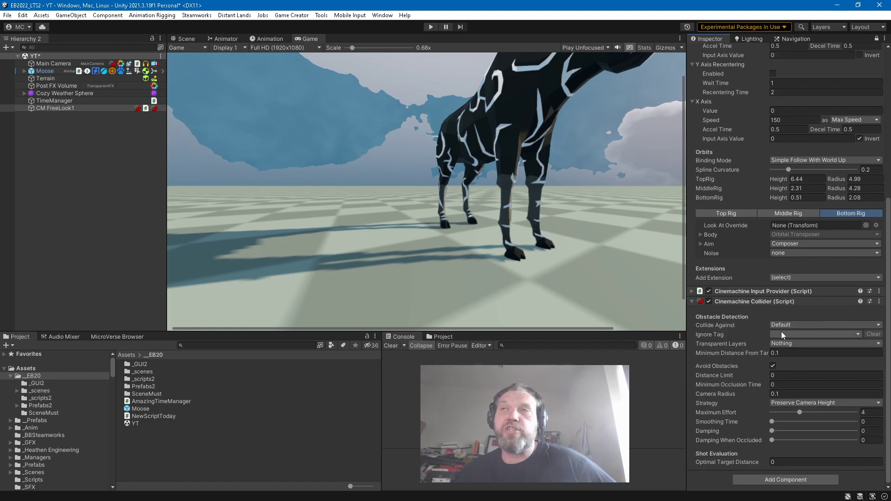
# Set the Cinemachine Collider's Distance Limit to 0.5 and Minimum Occlusion Time to 0.1.
pyautogui.moveTo(758, 355)
pyautogui.click(758, 354)
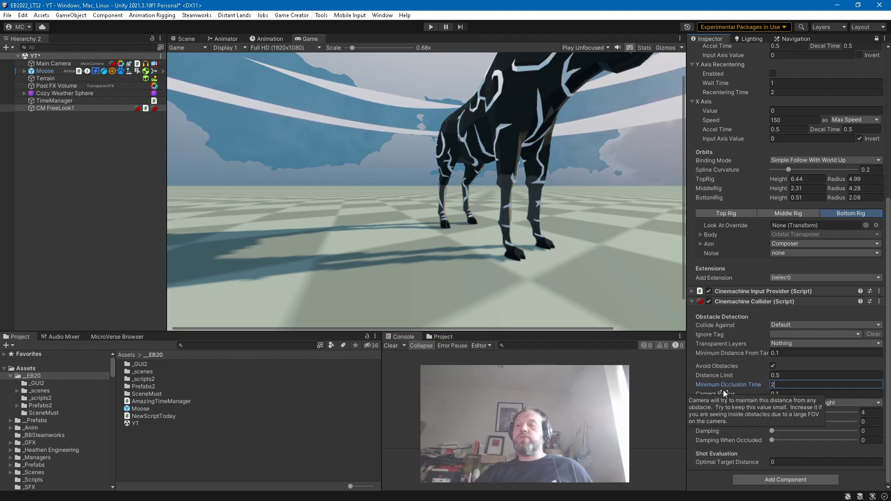
pyautogui.press('BackSpace')
pyautogui.write('0.1')
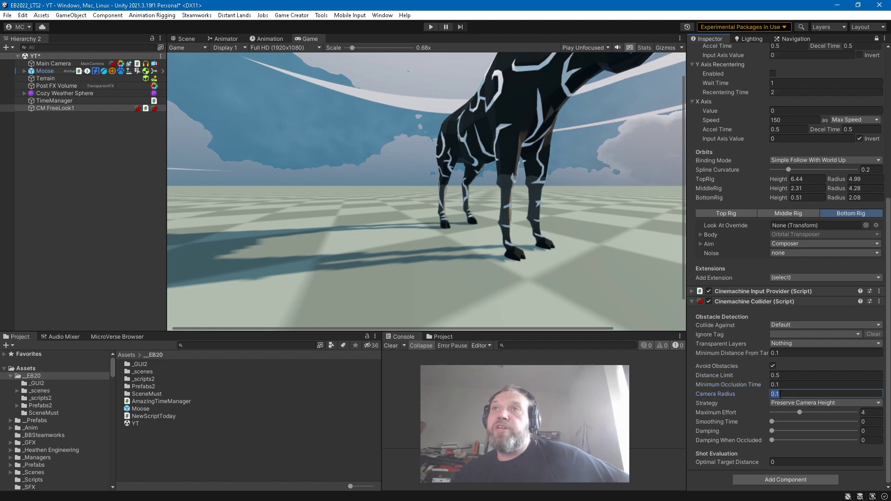
# Try larger Camera Radius values on the Cinemachine Collider, starting with 1, and set the radius to 0.5.
pyautogui.write('1')
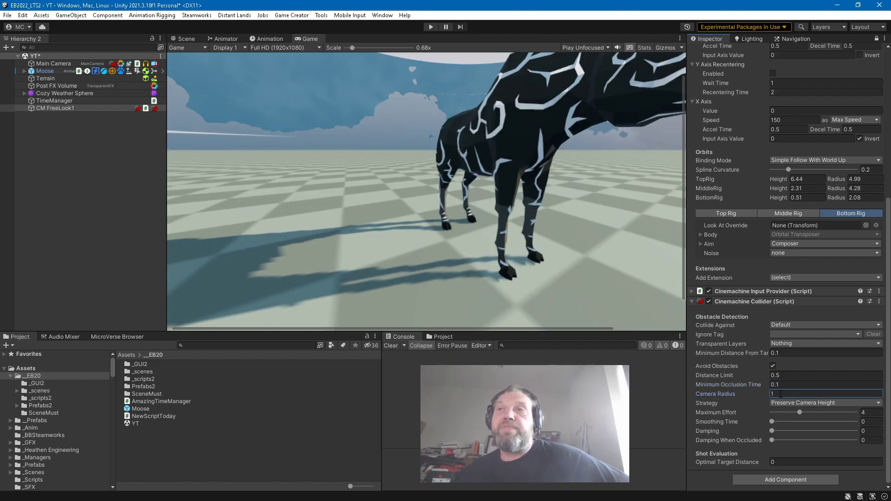
pyautogui.moveTo(723, 395)
pyautogui.mouseDown()
pyautogui.moveTo(753, 394)
pyautogui.moveTo(718, 390)
pyautogui.mouseUp()
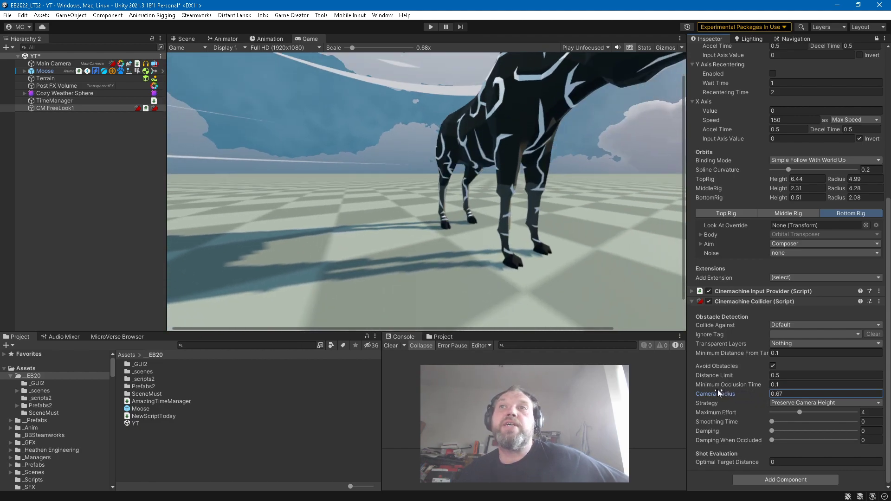
pyautogui.click(801, 393)
pyautogui.press('BackSpace')
pyautogui.write('0.5')
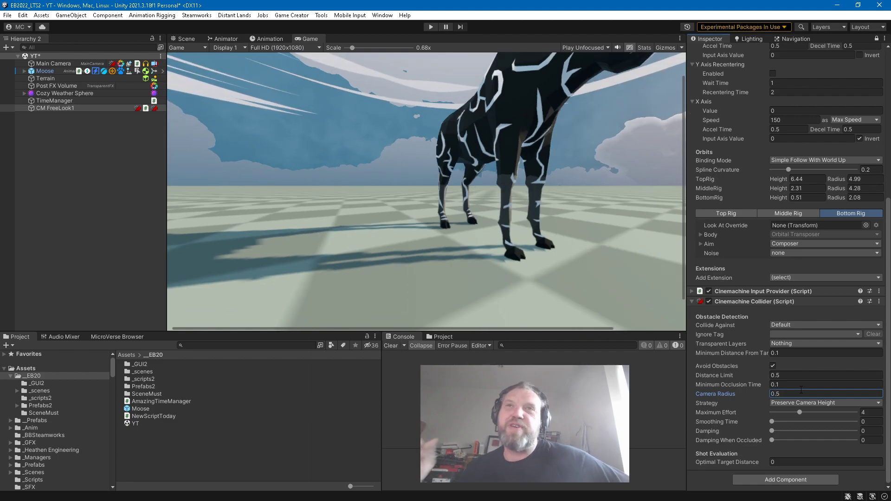
# Set the collider strategy to Pull Camera Forward, with Smoothing Time 0.13, Damping 0.59 and Damping When Occluded 0.64.
pyautogui.click(829, 403)
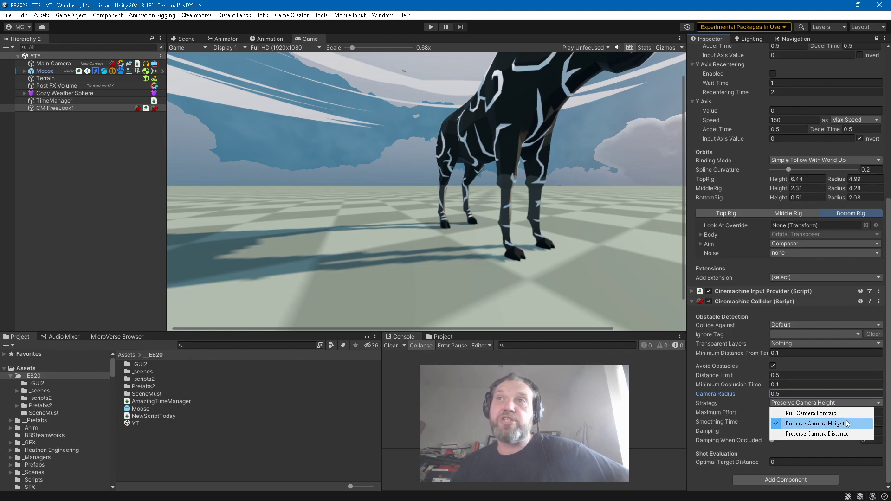
pyautogui.click(840, 413)
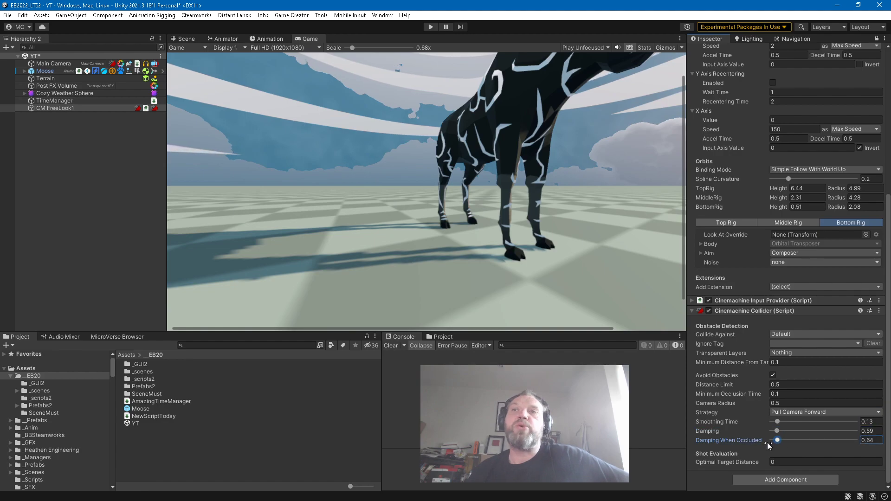
pyautogui.moveTo(767, 442)
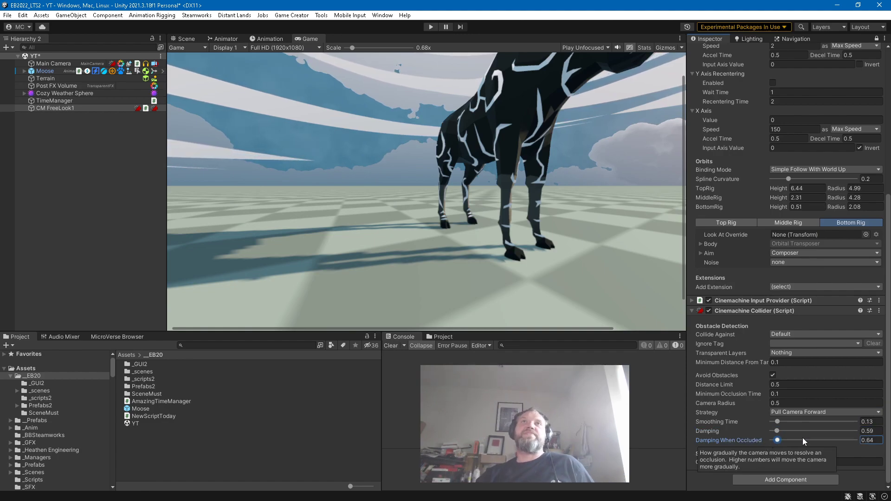
# Create a 3D cube in the Scene view and move it to the current view.
pyautogui.rightClick(89, 149)
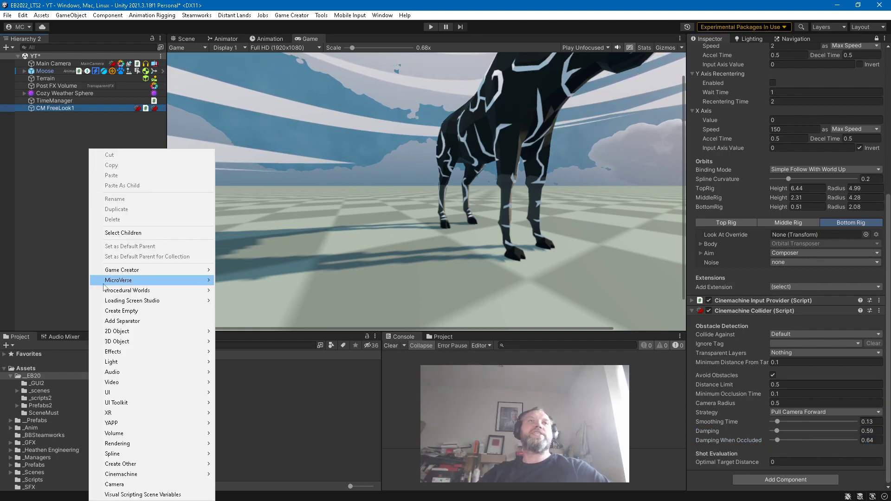
pyautogui.moveTo(119, 341)
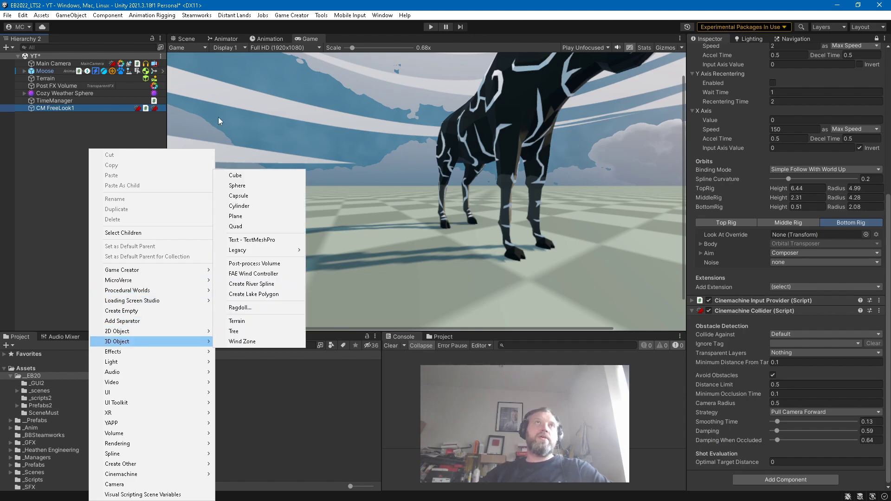
pyautogui.click(171, 40)
pyautogui.rightClick(118, 150)
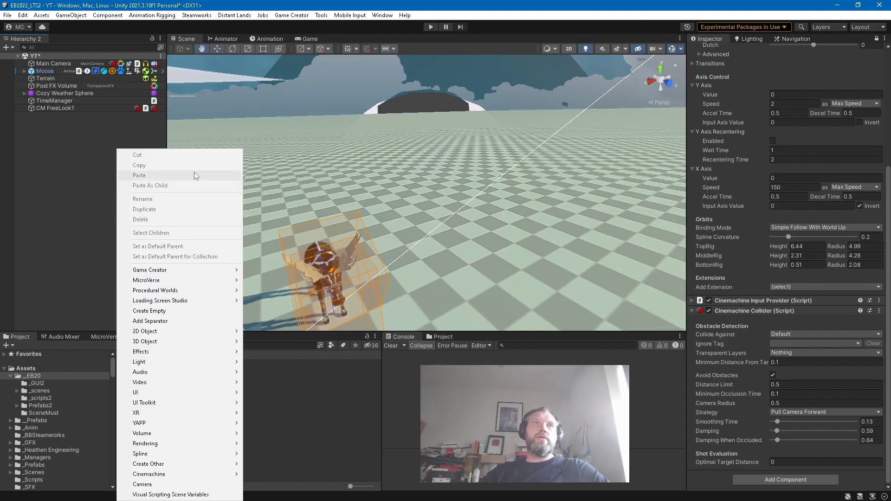
pyautogui.moveTo(179, 341)
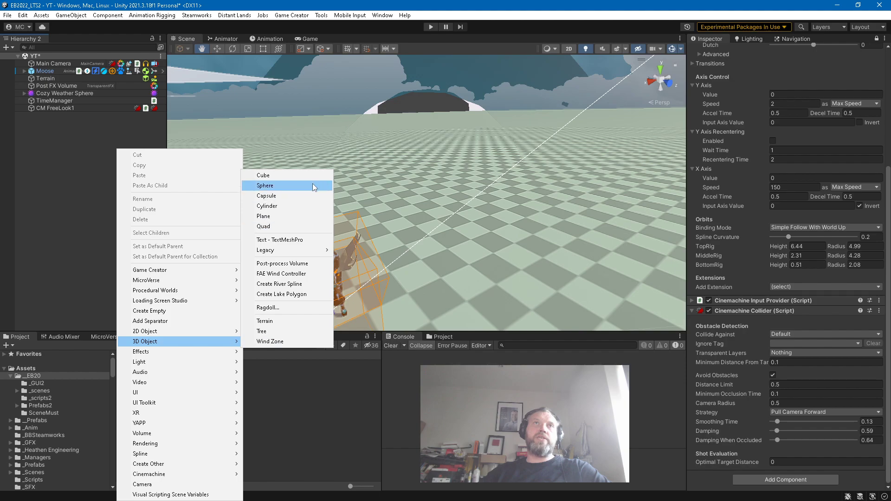
pyautogui.click(263, 175)
pyautogui.keyDown('alt'); pyautogui.moveTo(289, 308); pyautogui.dragTo(352, 223); pyautogui.keyUp('alt')
pyautogui.rightClick(83, 116)
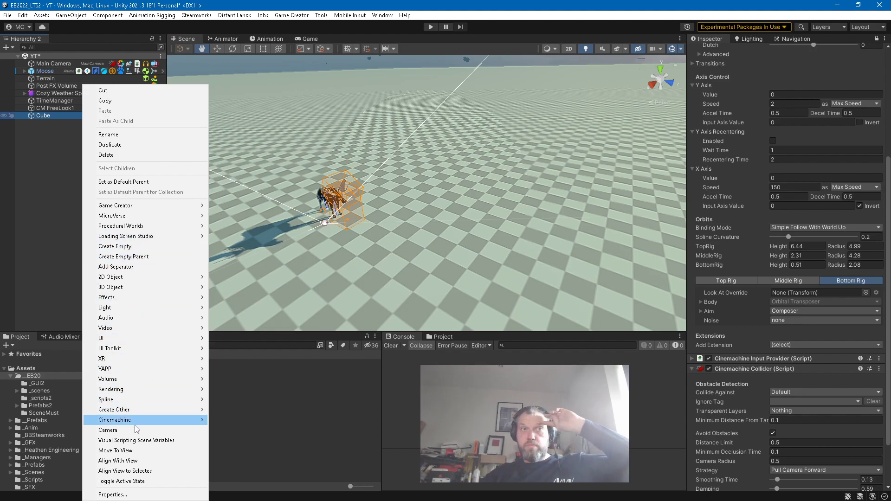
pyautogui.click(134, 450)
# Scale the cube up uniformly into a large block much taller than the moose and raise it to stand on the ground beside the moose.
pyautogui.keyDown('alt'); pyautogui.moveTo(381, 215); pyautogui.dragTo(483, 262); pyautogui.keyUp('alt')
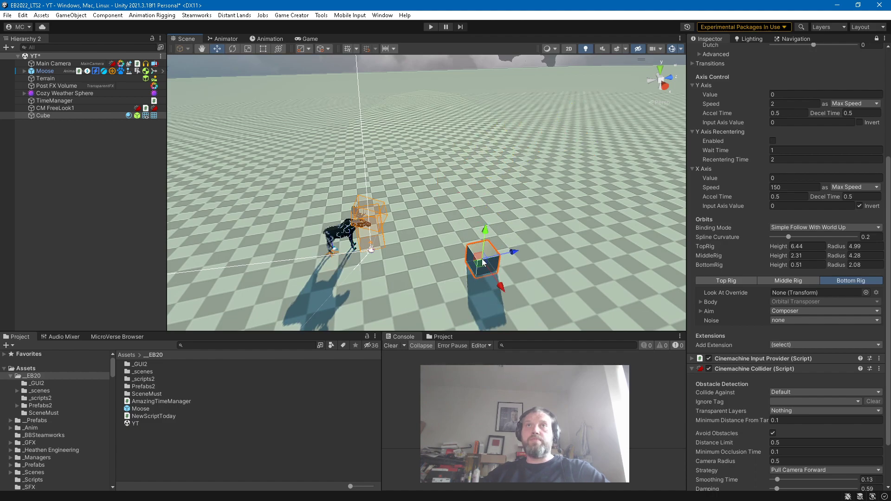
pyautogui.press('r')
pyautogui.moveTo(481, 227); pyautogui.dragTo(880, 13)
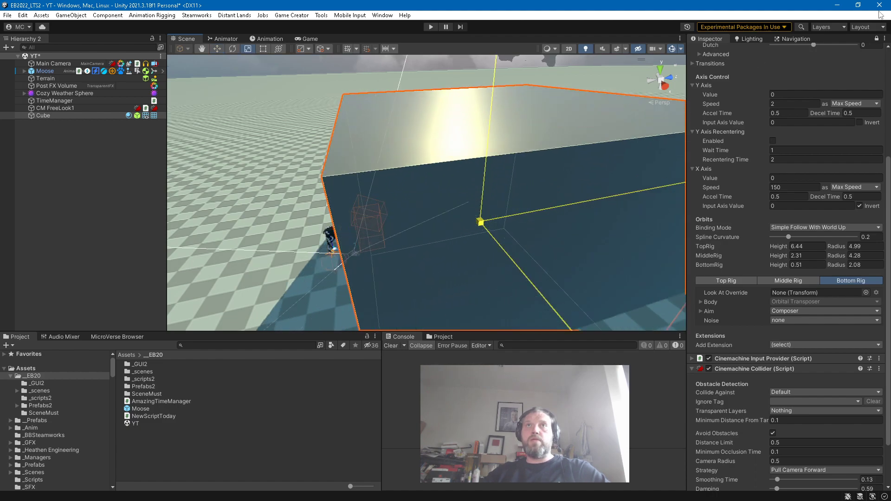
pyautogui.hotkey('ctrl', 'z')
pyautogui.press('w')
pyautogui.moveTo(480, 227); pyautogui.dragTo(462, 147)
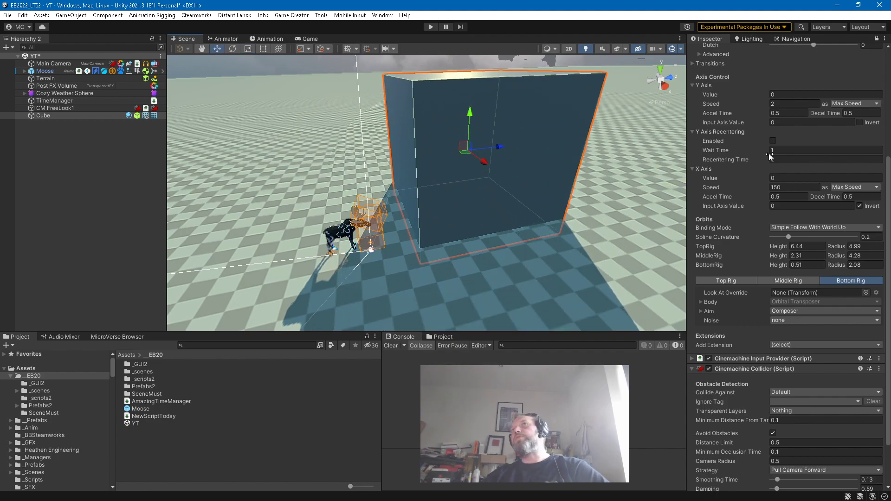
# Unlock the Inspector to check the cube's Box Collider, and deselect the cube.
pyautogui.scroll(6, 784, 155)
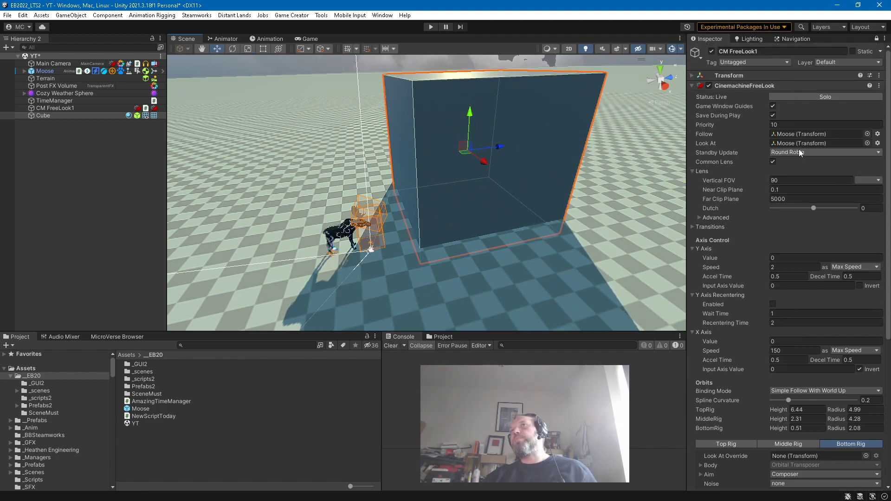
pyautogui.click(876, 39)
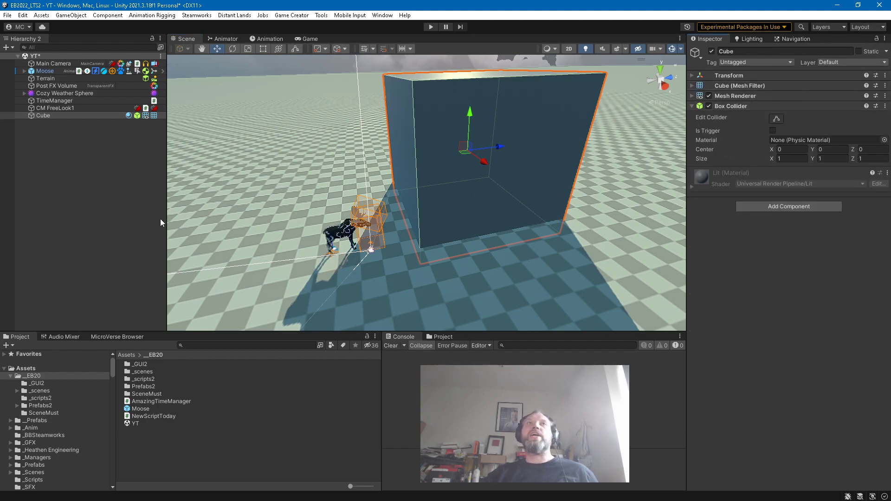
pyautogui.click(107, 220)
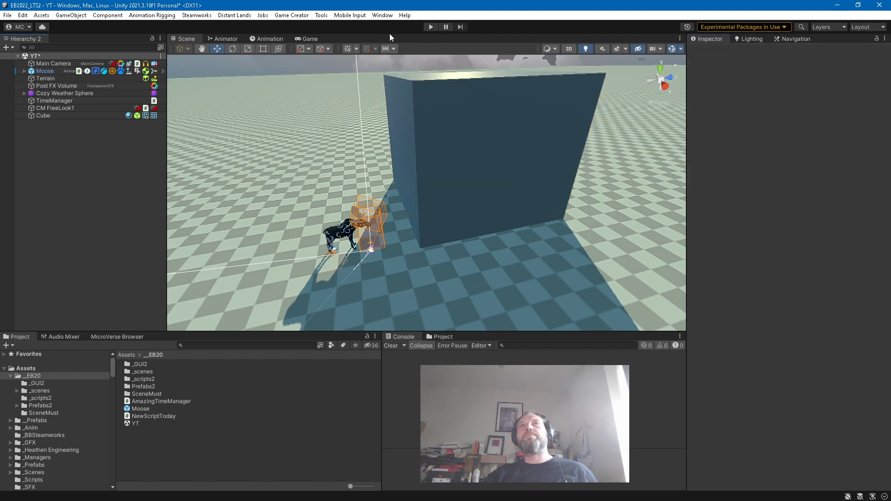
# Test the camera's collision with the cube around the moose in the Game view, and exit Play mode.
pyautogui.click(425, 26)
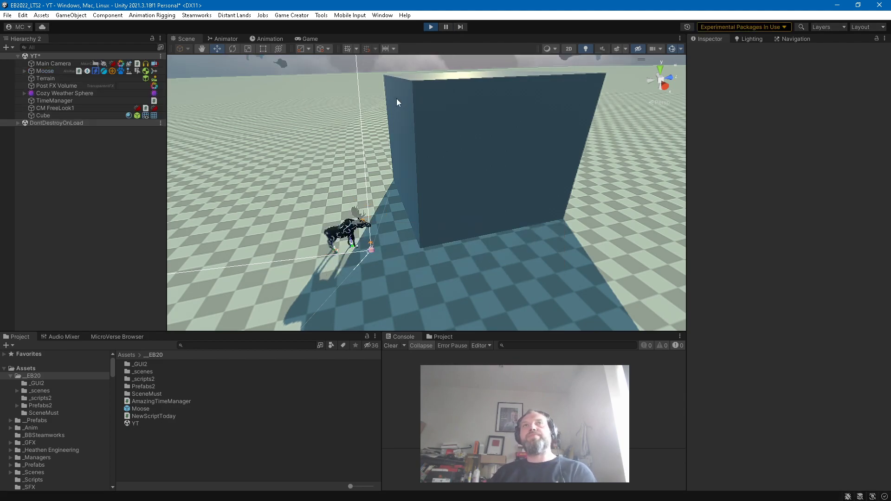
pyautogui.click(305, 38)
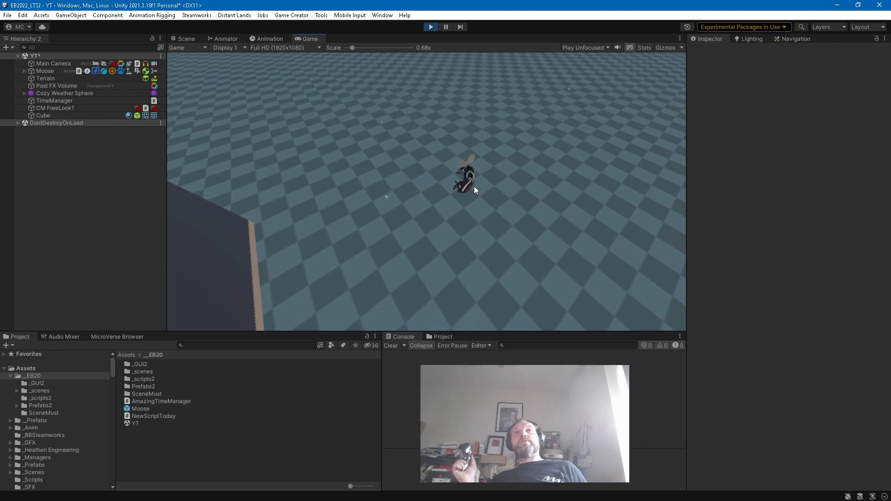
pyautogui.click(475, 186)
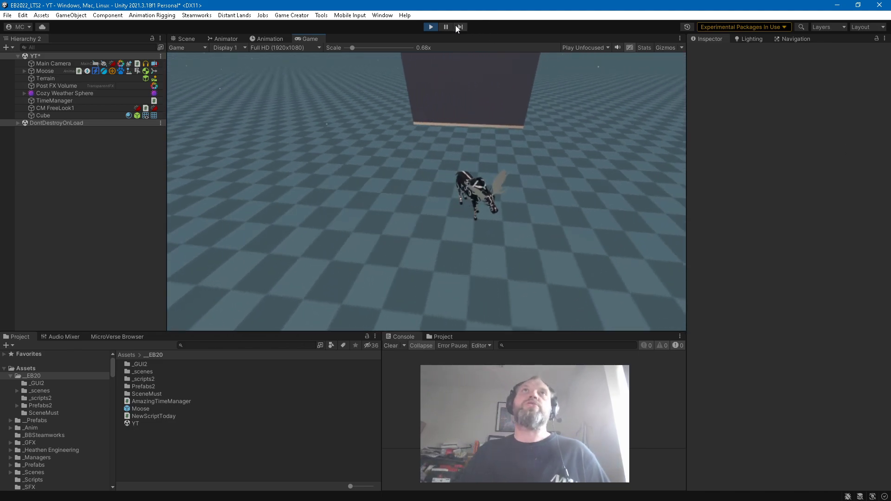
pyautogui.click(431, 28)
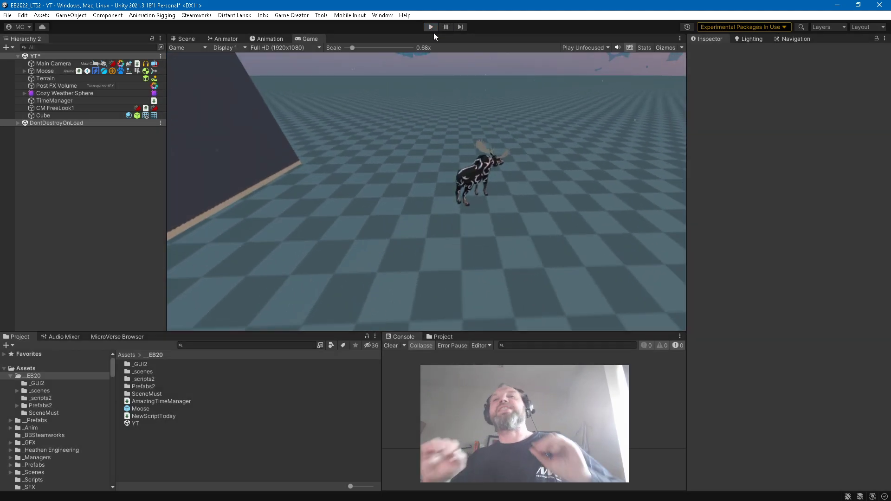